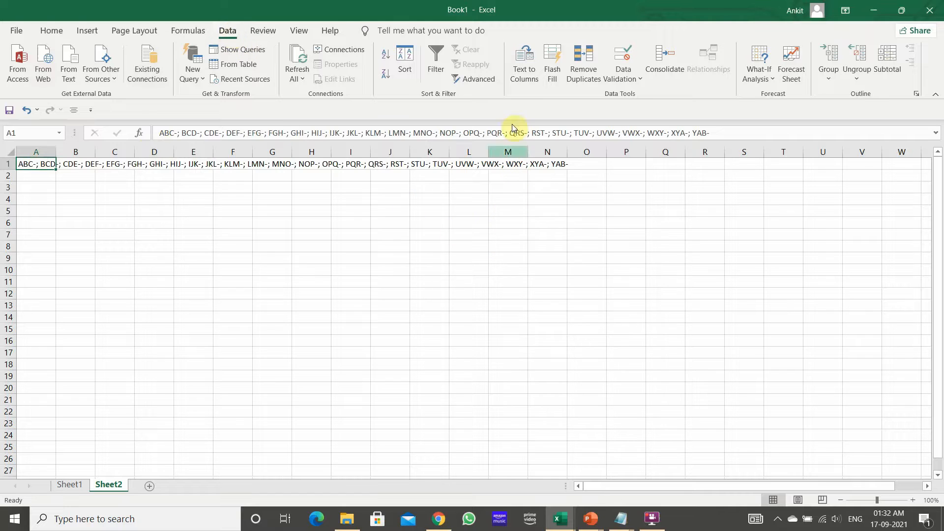
Open Text to Columns for cell A1 and continue with the Fixed width data type
click(529, 60)
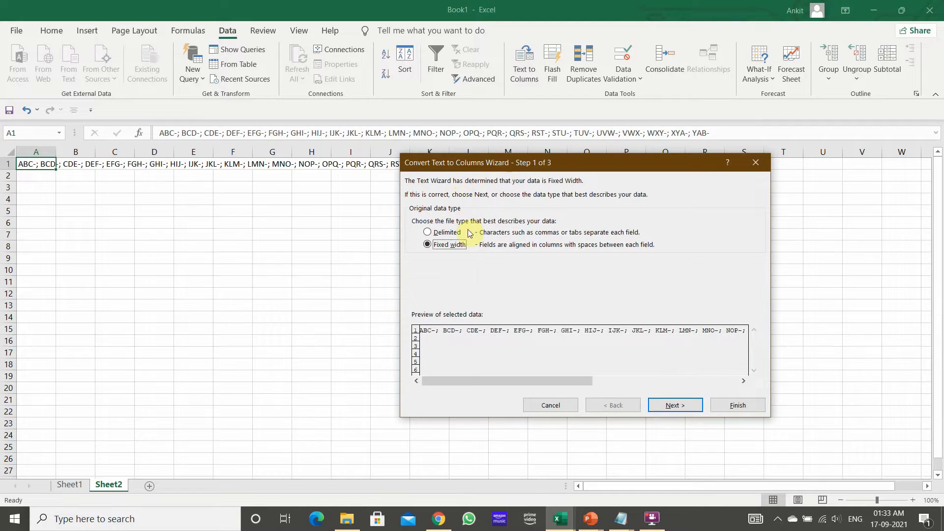
click(447, 232)
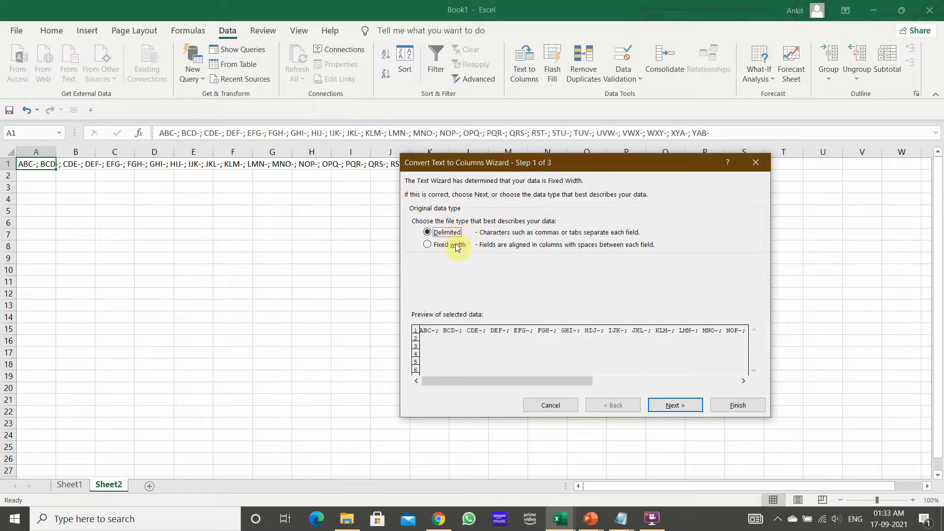
click(458, 247)
click(675, 405)
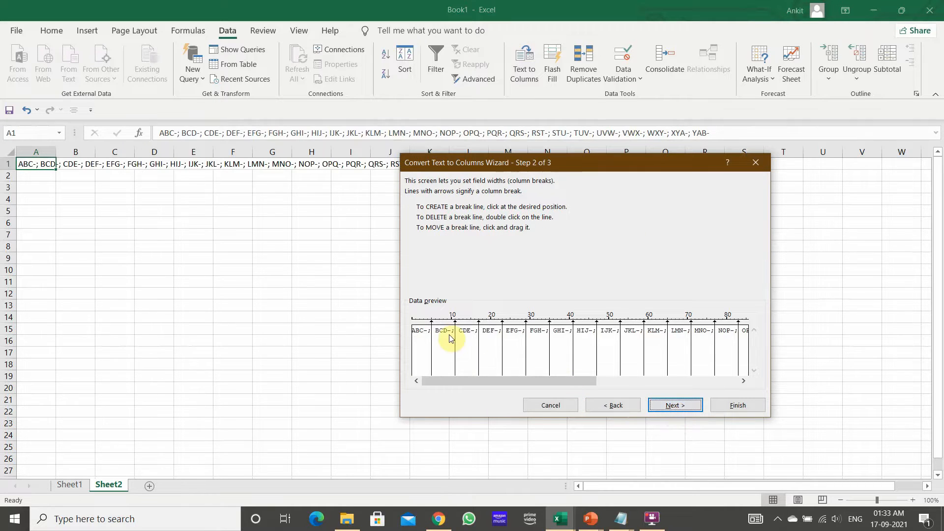
Inspect the fixed-width column breaks in the preview and return to the data-type page
drag(431, 337, 430, 336)
drag(430, 336, 430, 337)
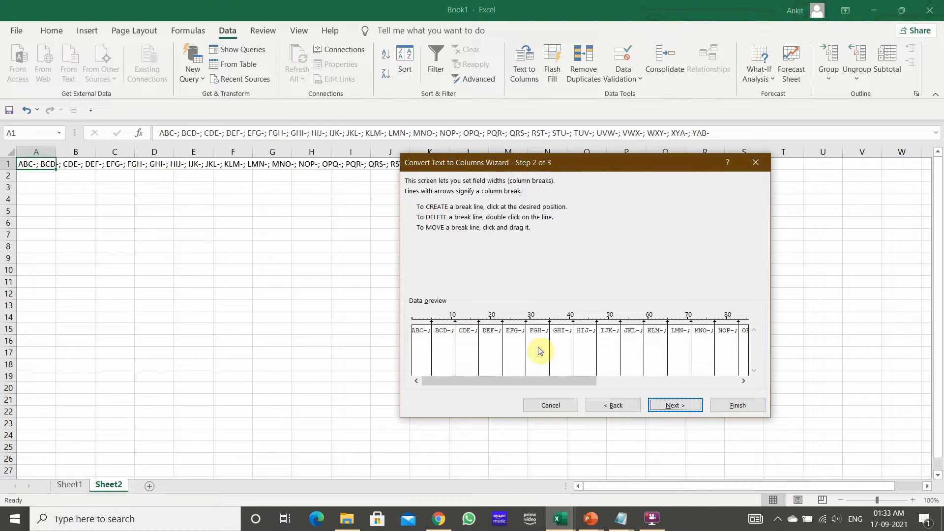
drag(586, 382, 430, 336)
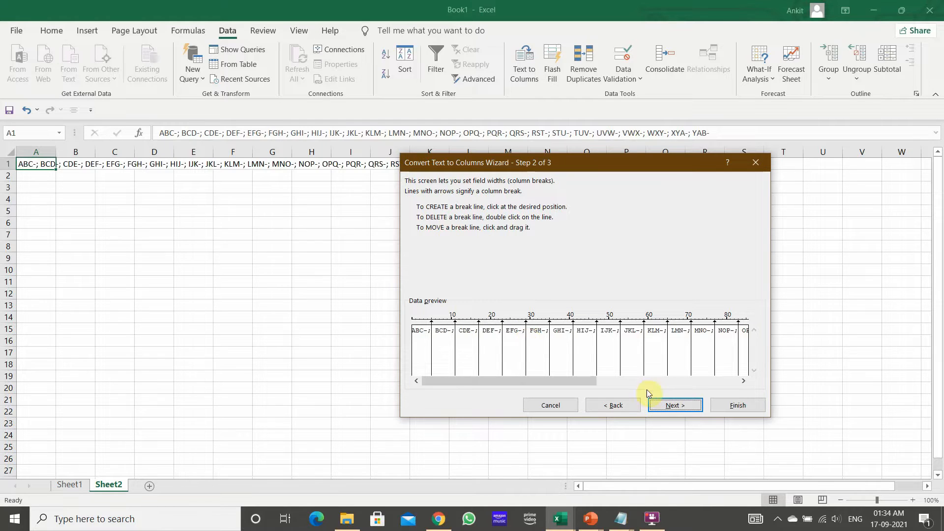
click(604, 407)
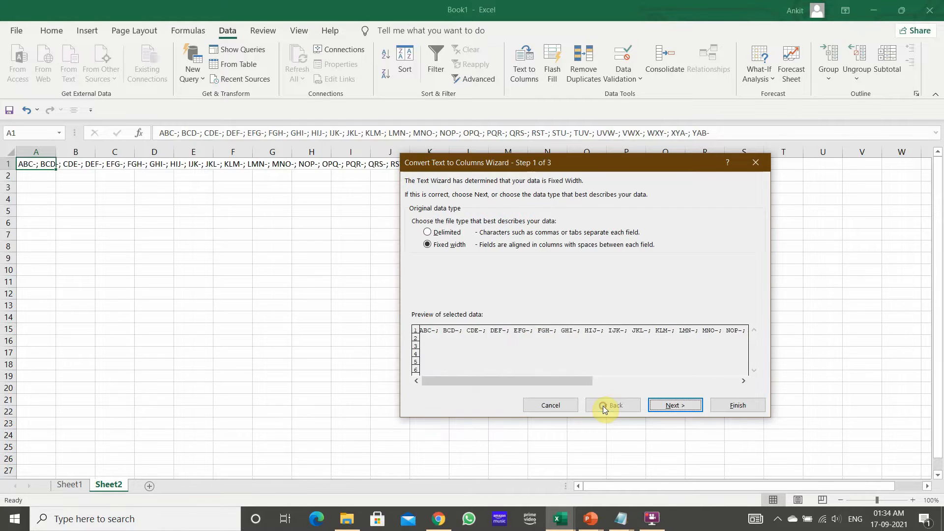
Choose the Delimited data type and leave Semicolon as the only delimiter
click(445, 233)
click(674, 405)
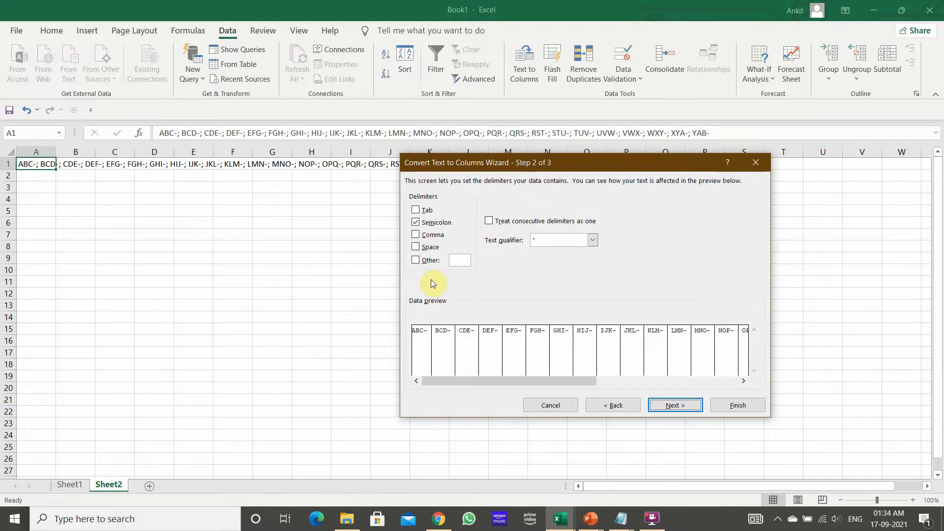
click(424, 247)
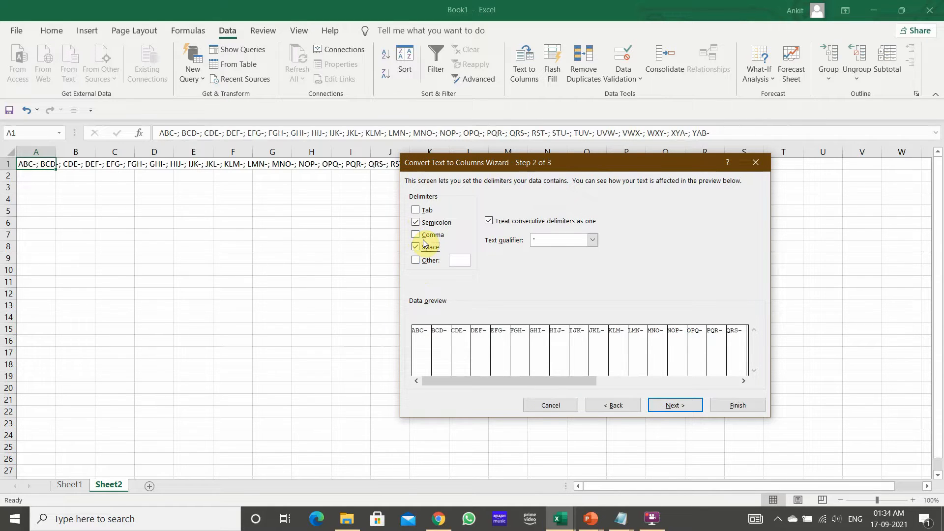
click(424, 236)
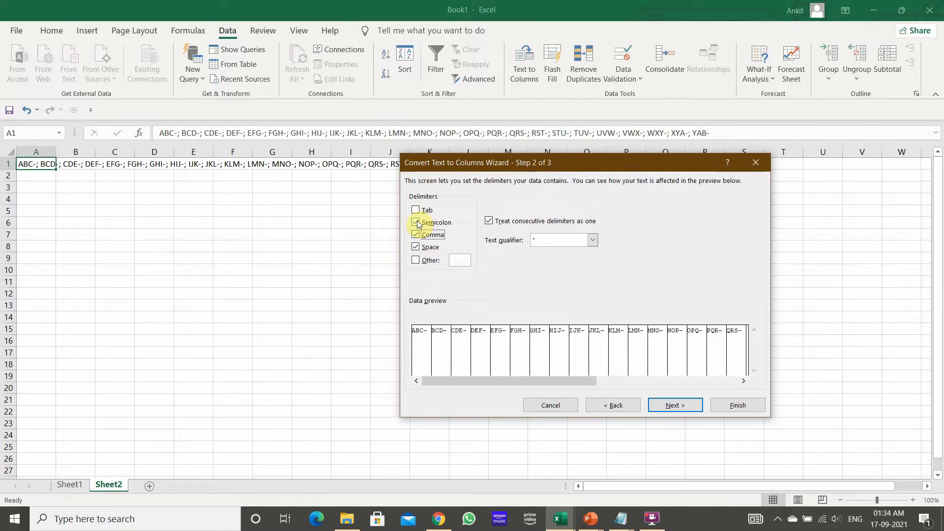
click(417, 223)
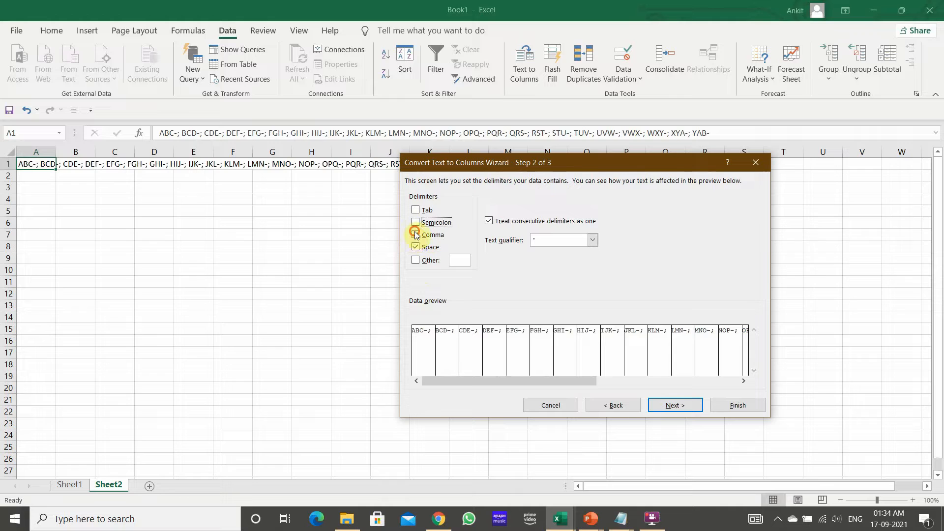
click(416, 247)
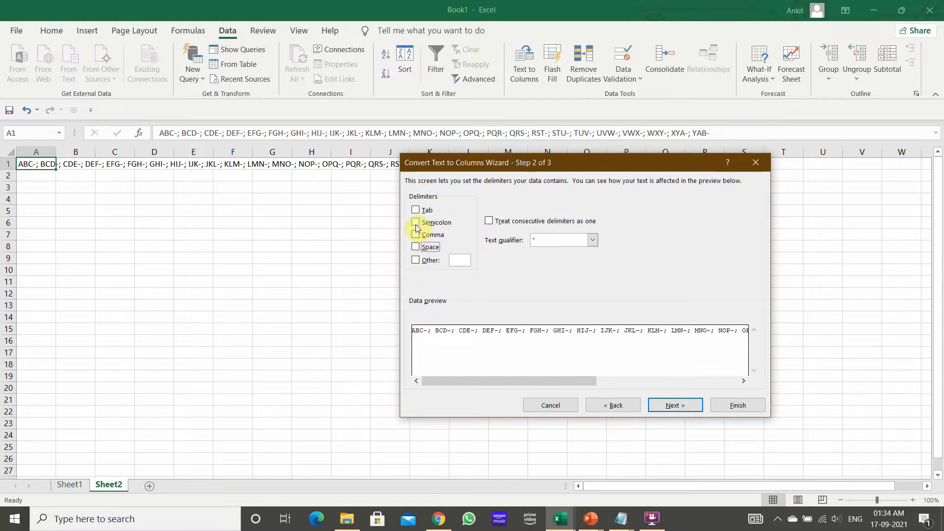
click(416, 224)
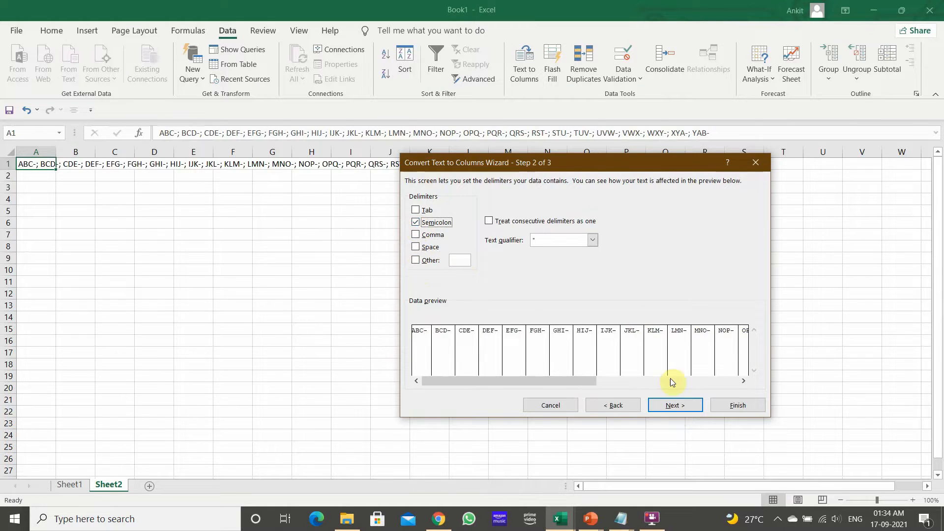
Set the destination to $A$3 and finish splitting the text into columns
click(677, 404)
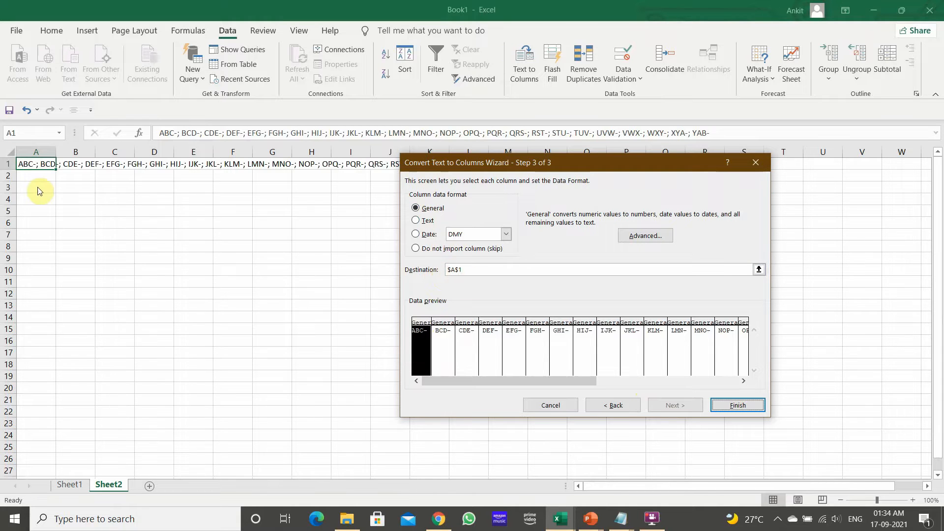
click(488, 266)
key(BackSpace)
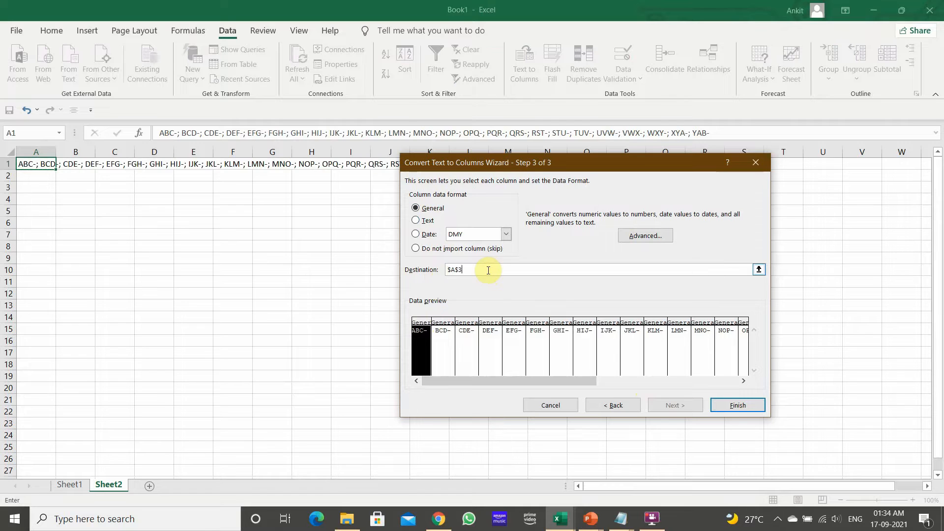
click(721, 406)
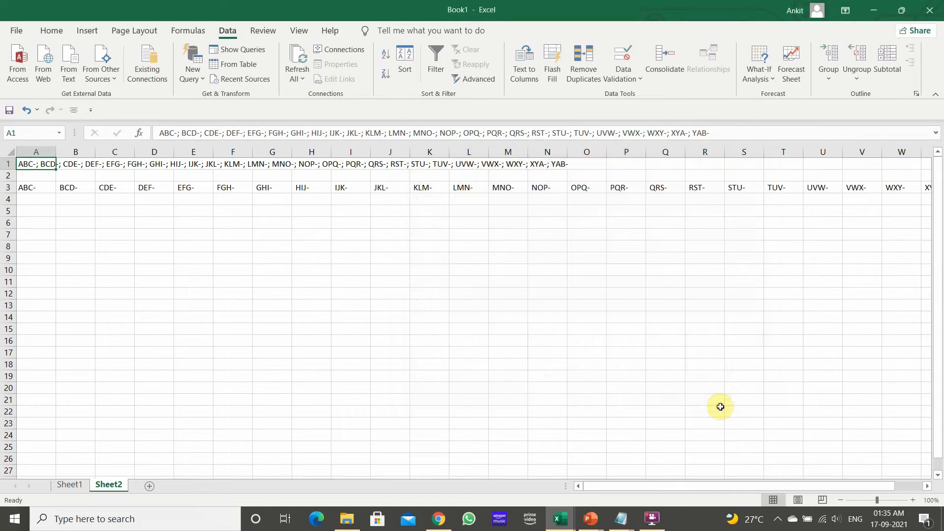
Copy the split values in row 3 from A3 through the last filled column
click(500, 330)
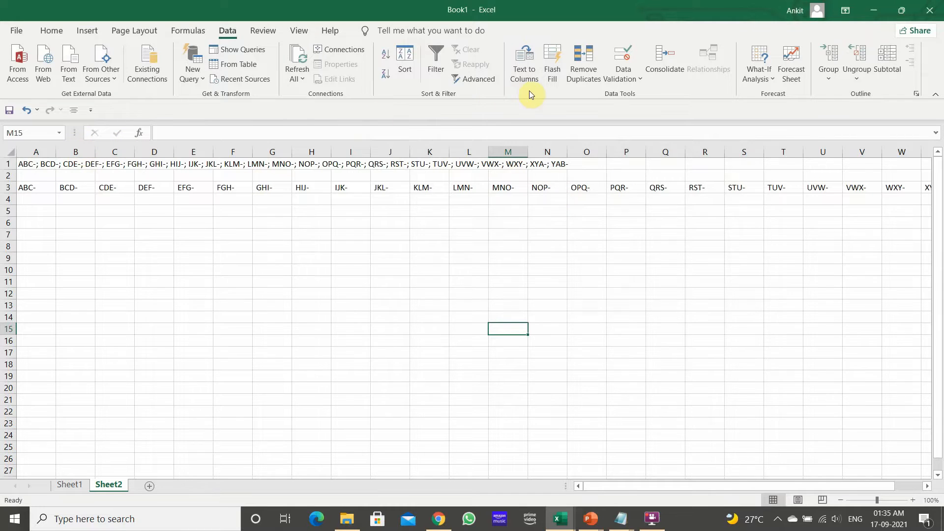
click(31, 185)
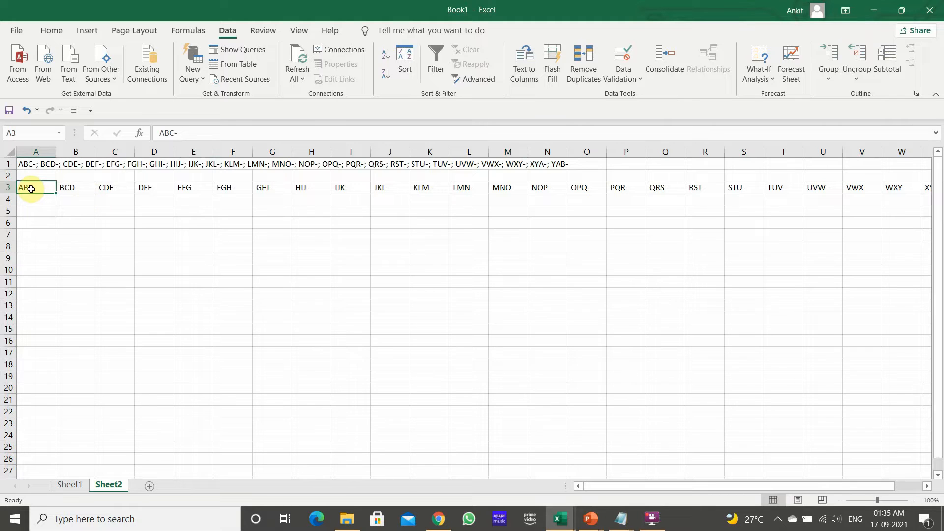
key(ctrl+shift+Right)
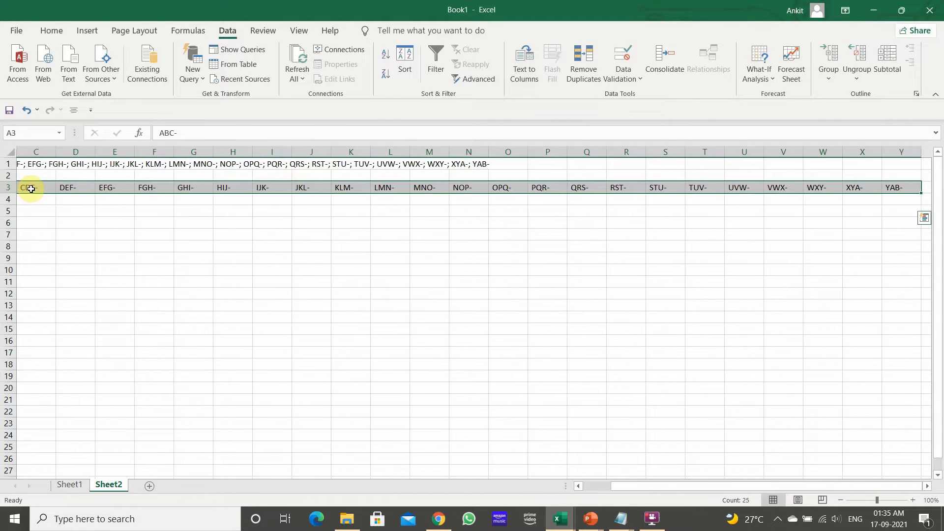
right_click(212, 187)
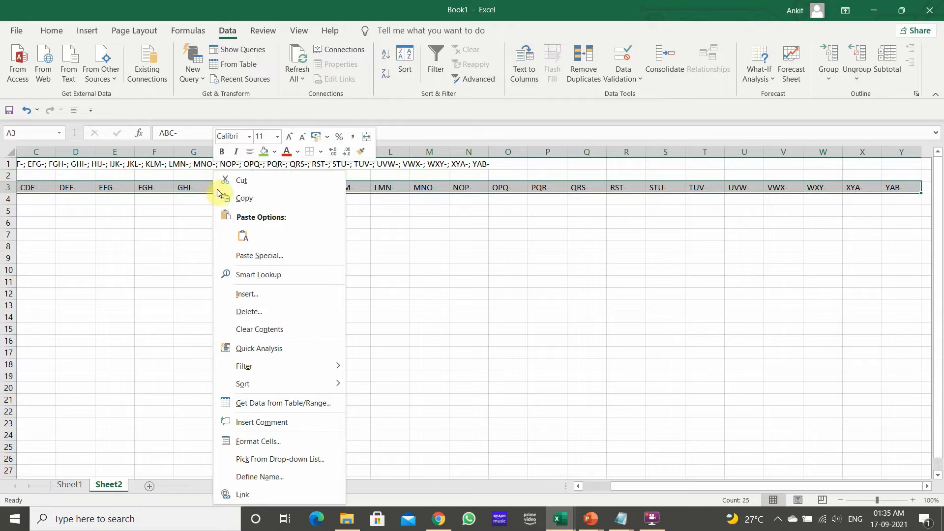
click(245, 195)
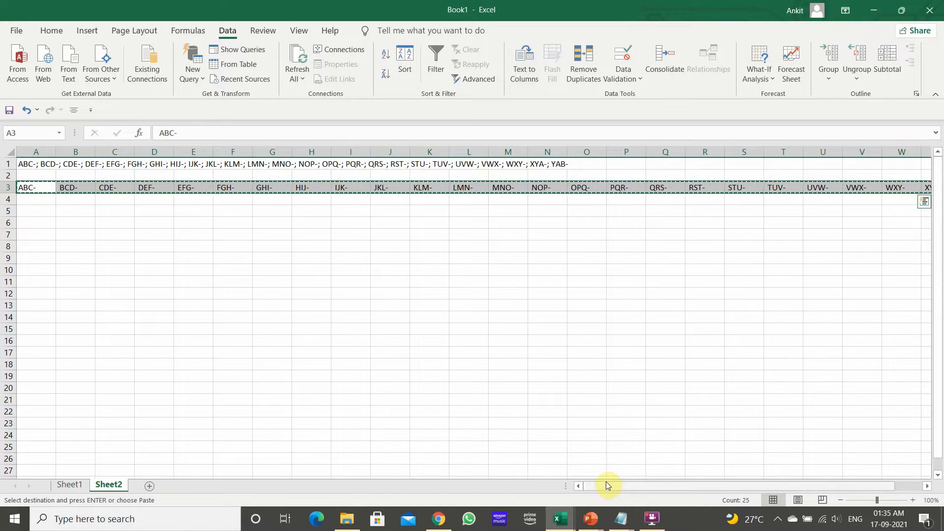
Paste the copied row into A6 with Paste Special using Transpose
drag(609, 486, 600, 485)
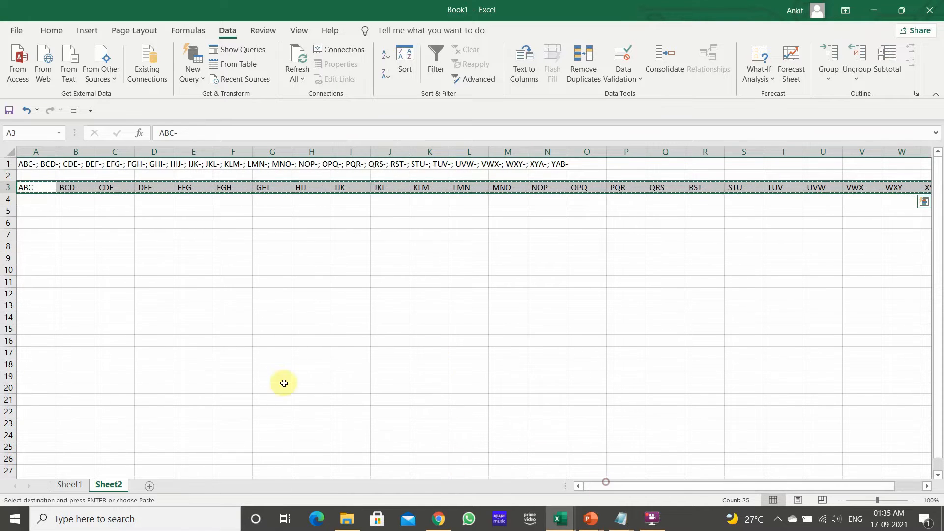
click(35, 223)
right_click(37, 223)
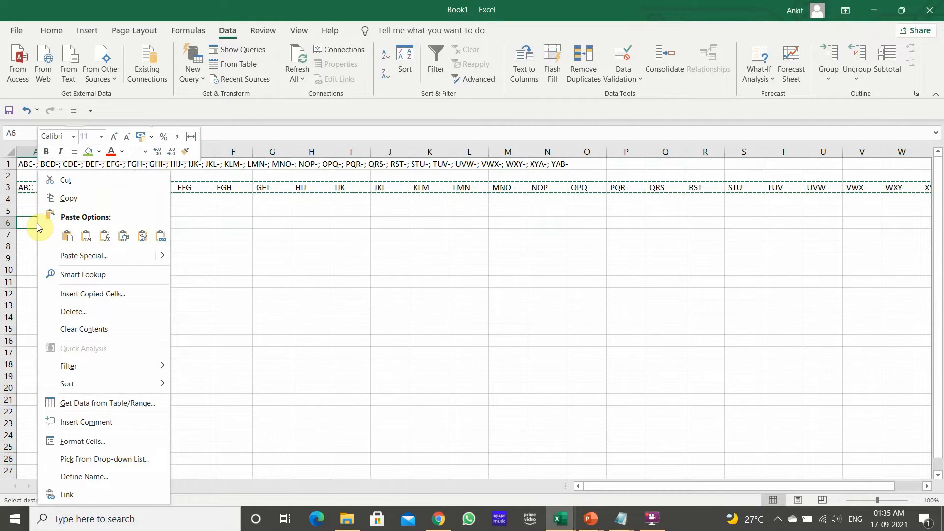
mouse_move(158, 255)
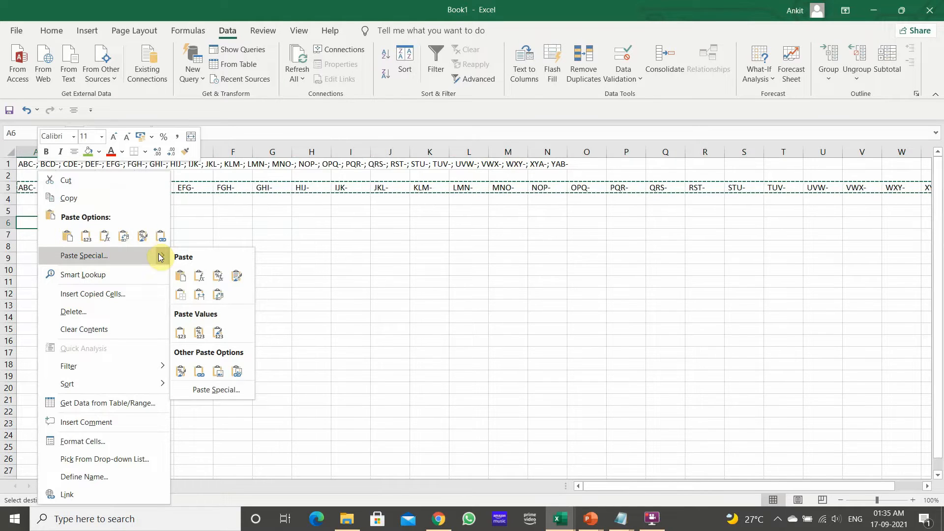
click(224, 394)
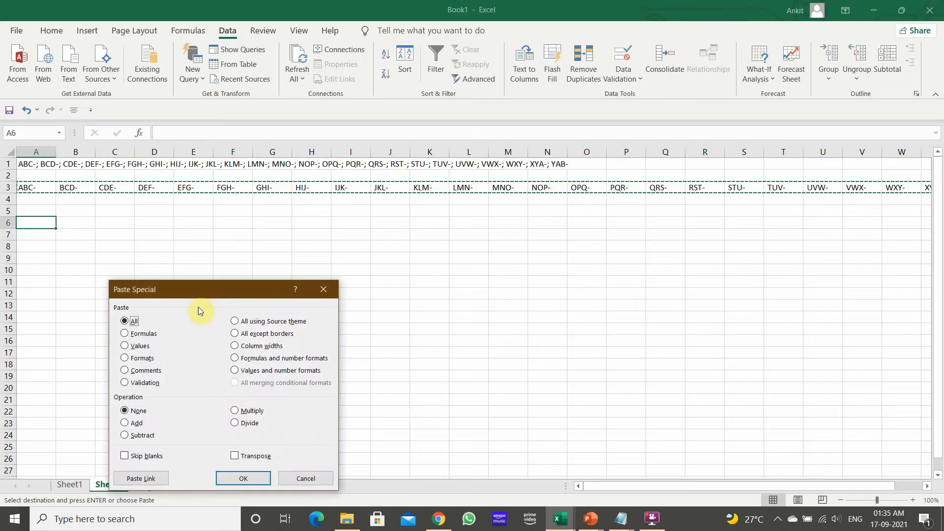
drag(193, 294, 229, 237)
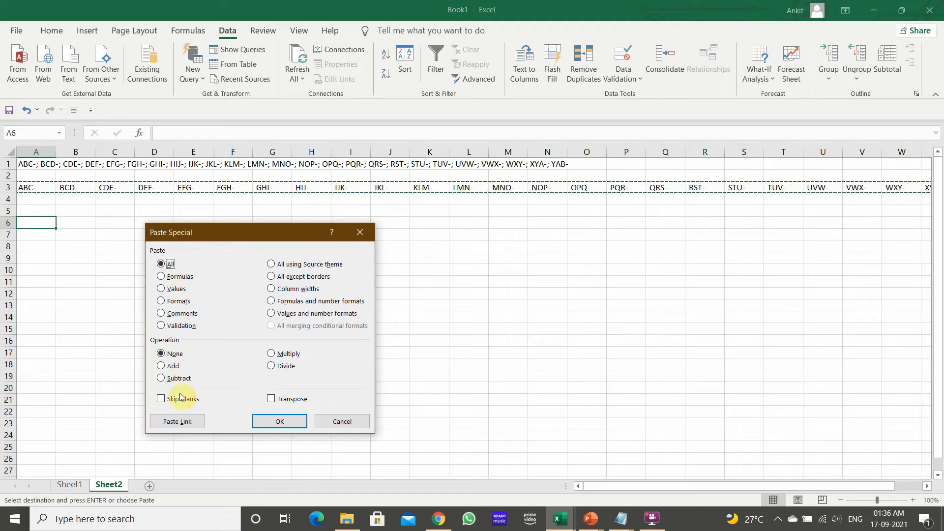
click(271, 400)
click(277, 422)
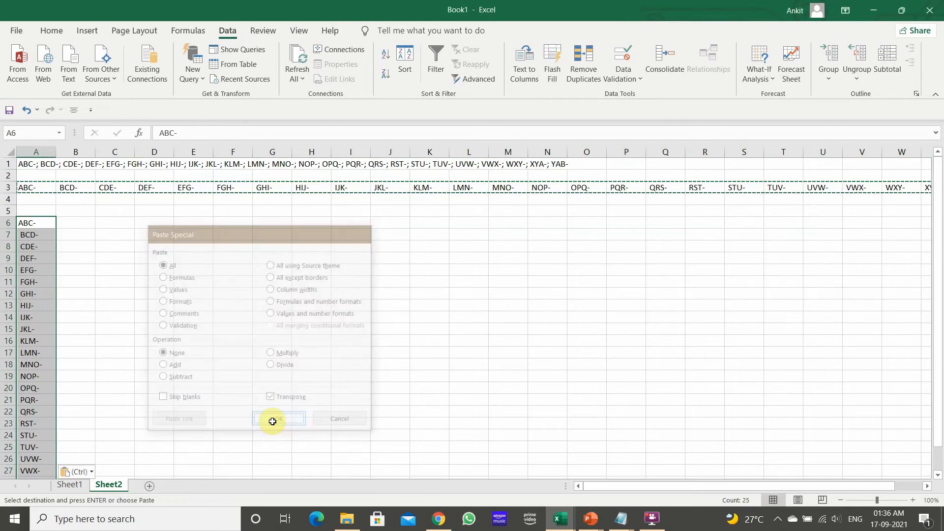
Delete the transposed list from A6 downward in column A
click(168, 374)
click(48, 223)
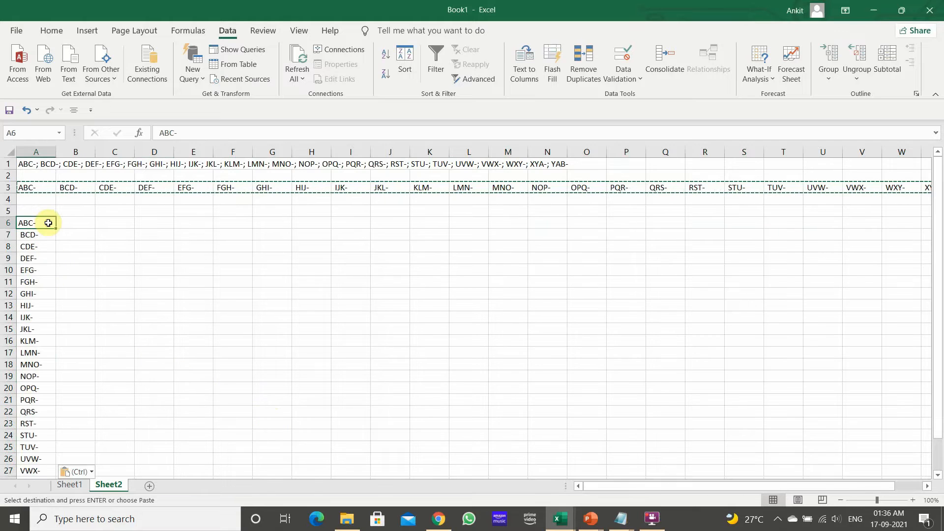
key(ctrl+shift+Down)
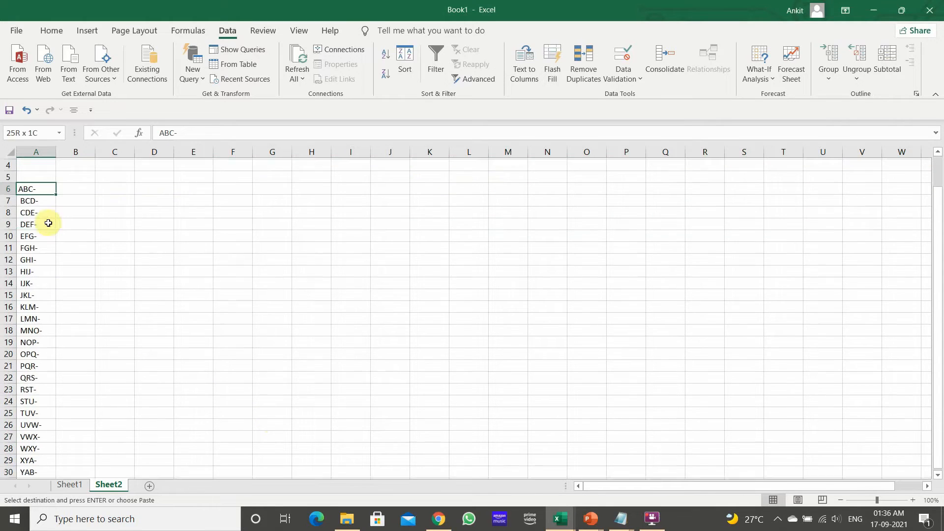
key(Delete)
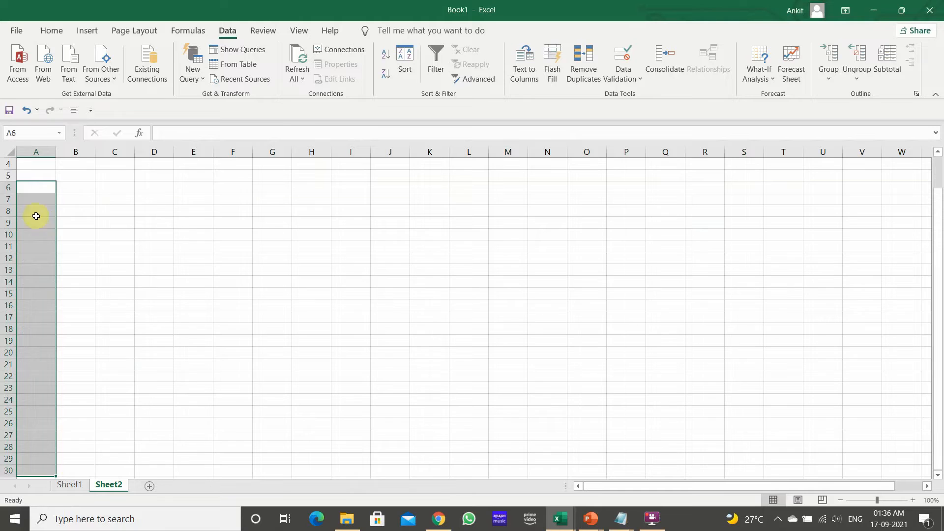
Copy row 3's split values again from A3 through the last filled column
scroll(34, 211, up, 1)
click(24, 187)
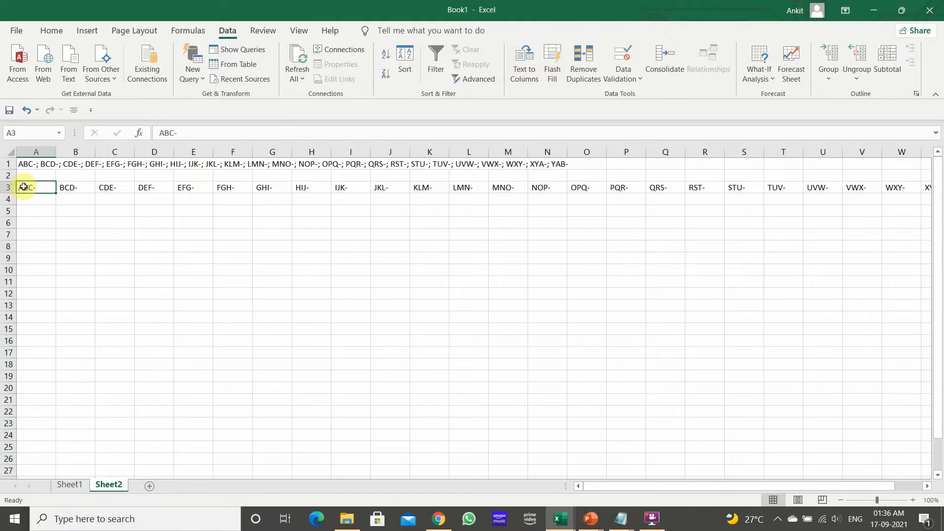
key(ctrl+shift+Right)
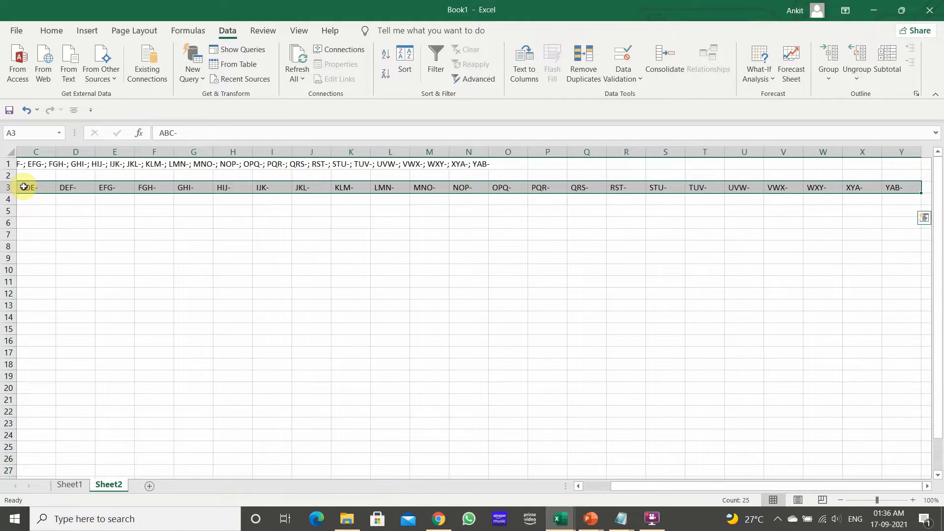
right_click(229, 194)
click(248, 195)
scroll(548, 450, left, 2)
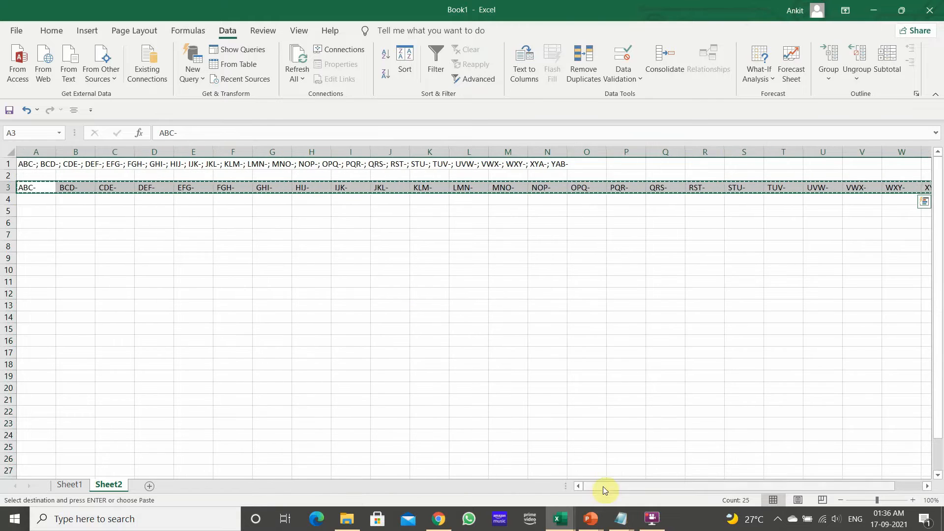
Paste the copied row transposed into column A starting at A5 and check cells in the list
click(42, 211)
right_click(41, 211)
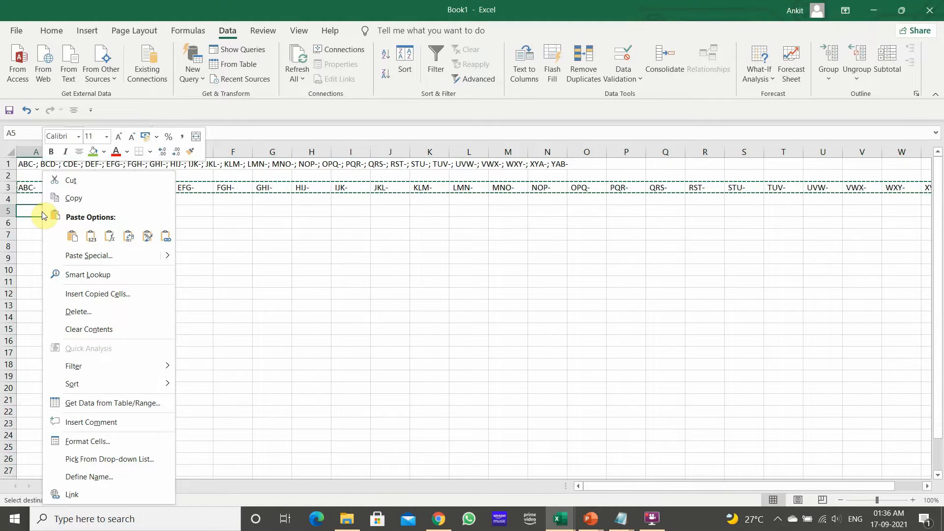
click(128, 238)
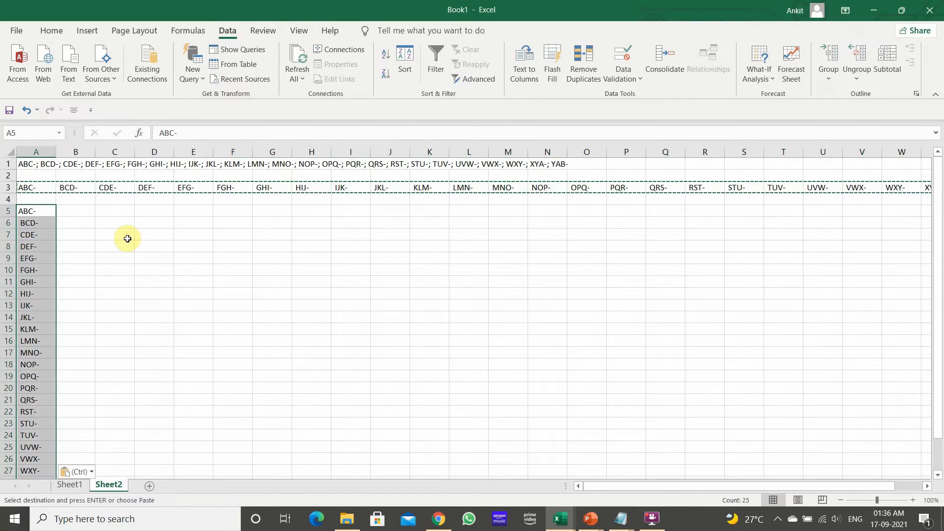
click(120, 255)
click(36, 220)
click(28, 269)
click(32, 340)
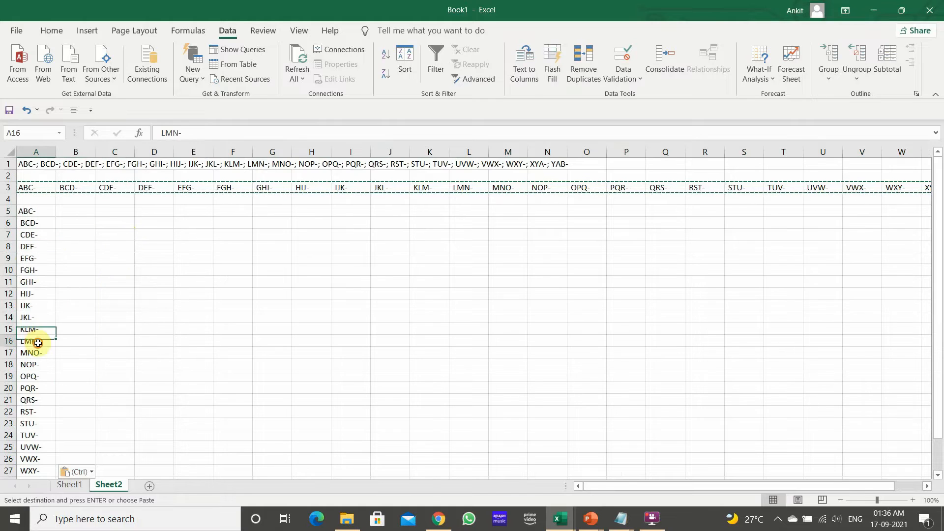
Inspect the cells of the transposed list in column A one by one
click(48, 210)
click(32, 306)
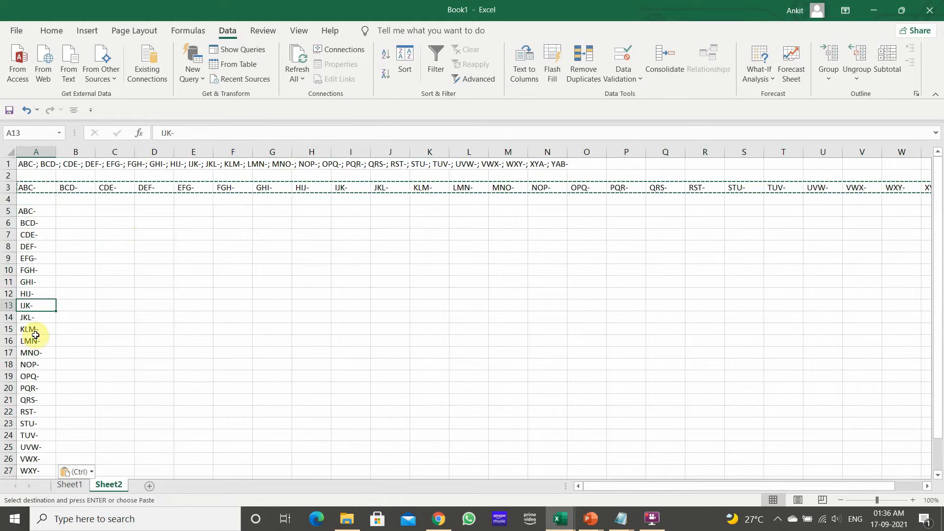
double_click(36, 213)
click(45, 231)
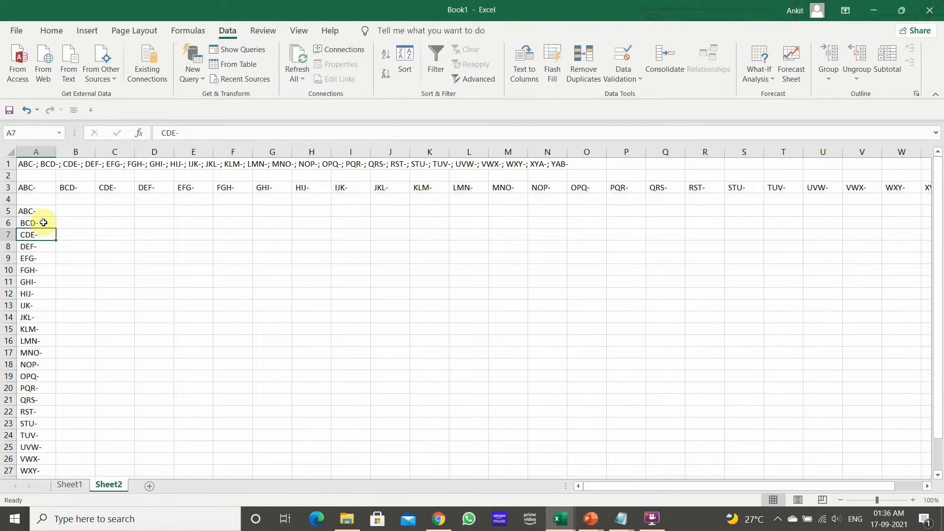
click(39, 245)
click(41, 258)
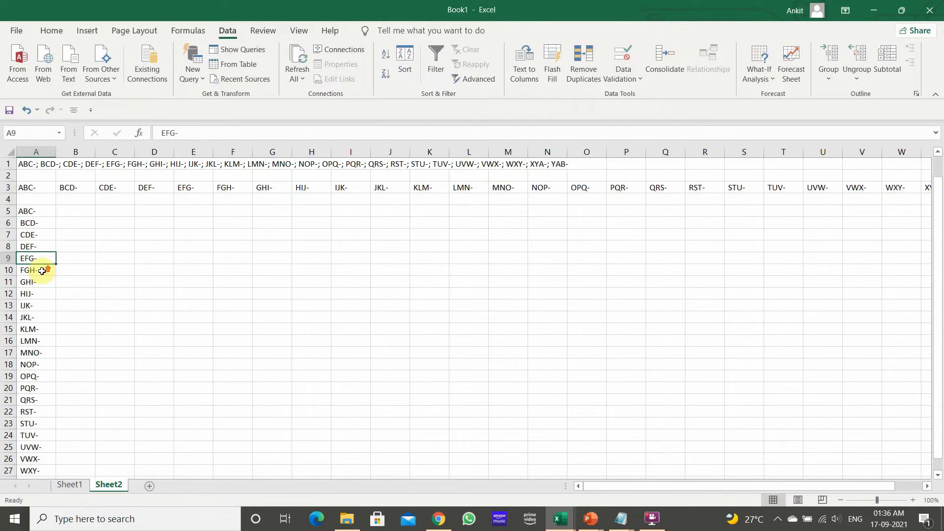
click(35, 211)
click(36, 226)
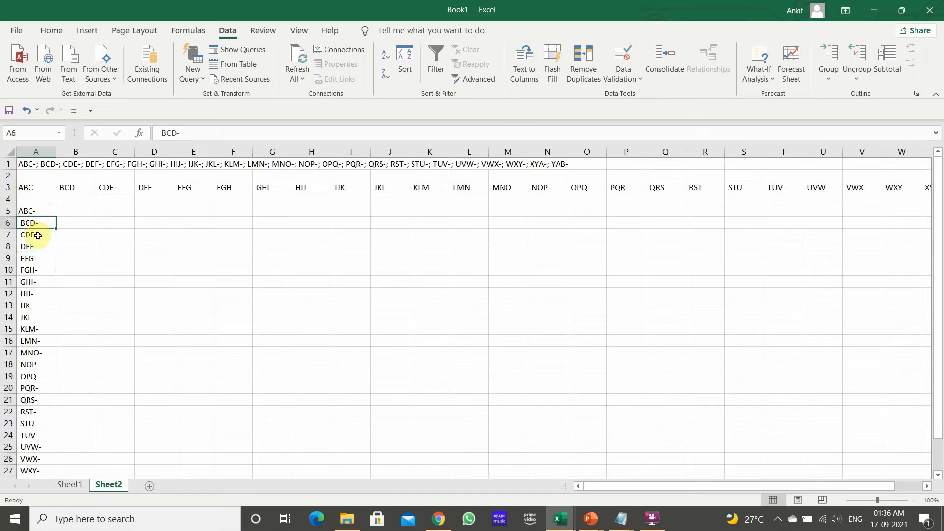
click(37, 235)
click(41, 246)
click(42, 258)
click(41, 270)
click(42, 282)
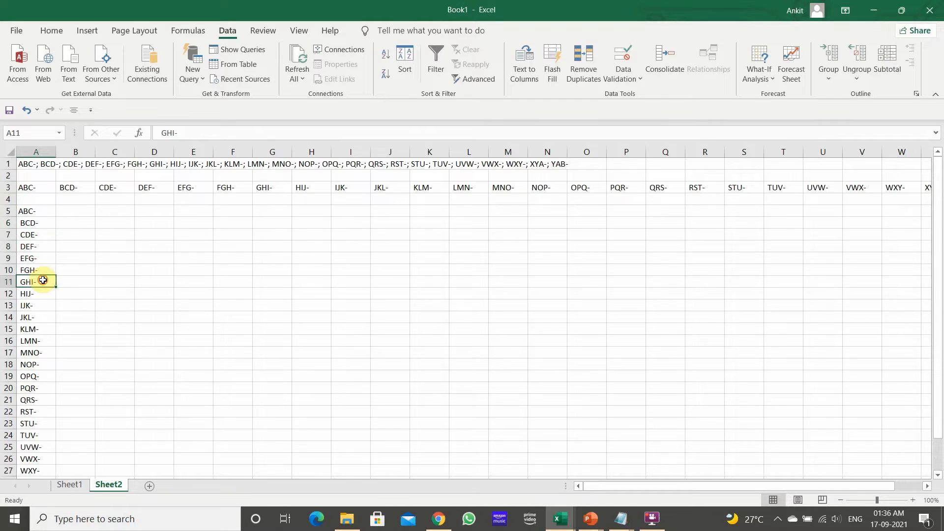
click(41, 211)
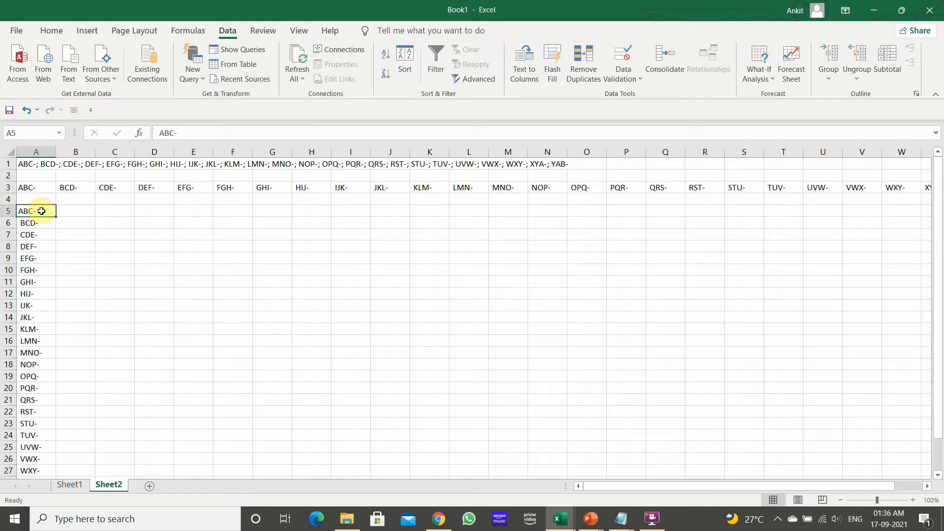
Examine the text of cells A5, A6 and A7 in the formula bar for leading spaces
click(204, 133)
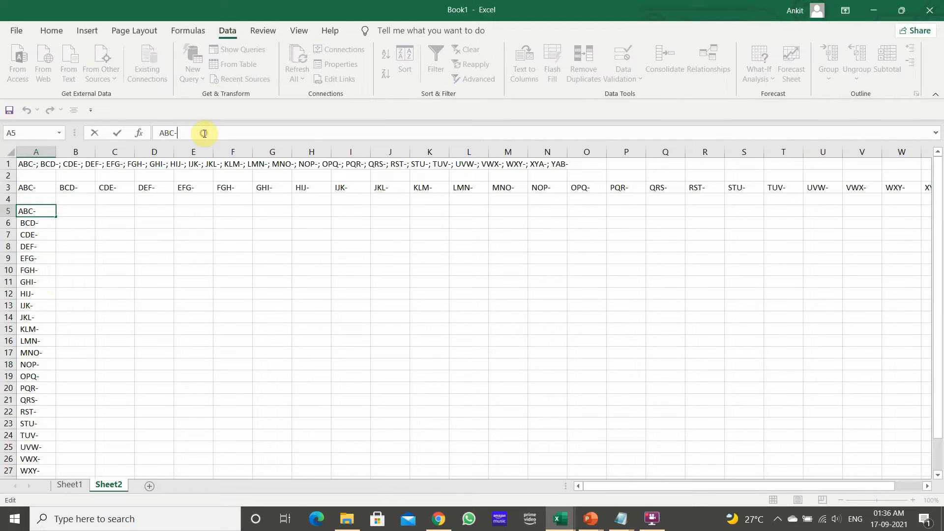
click(162, 133)
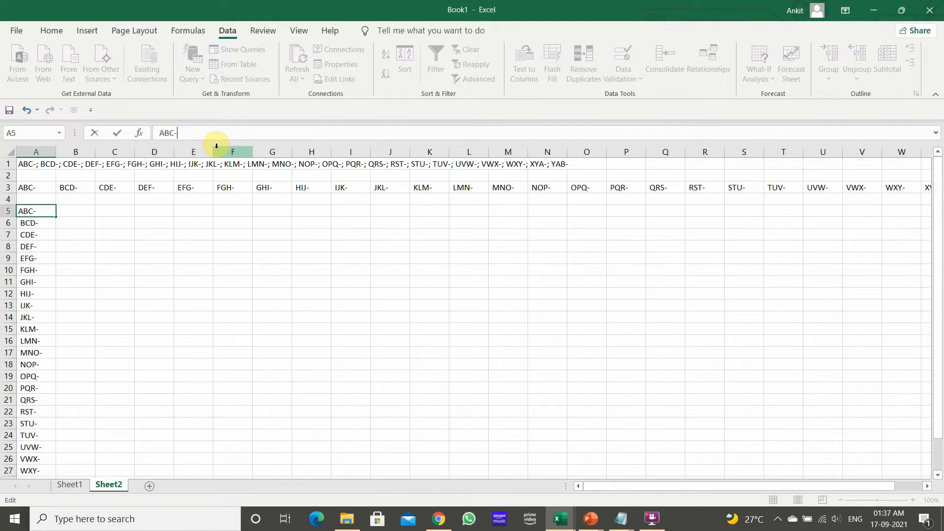
key(Return)
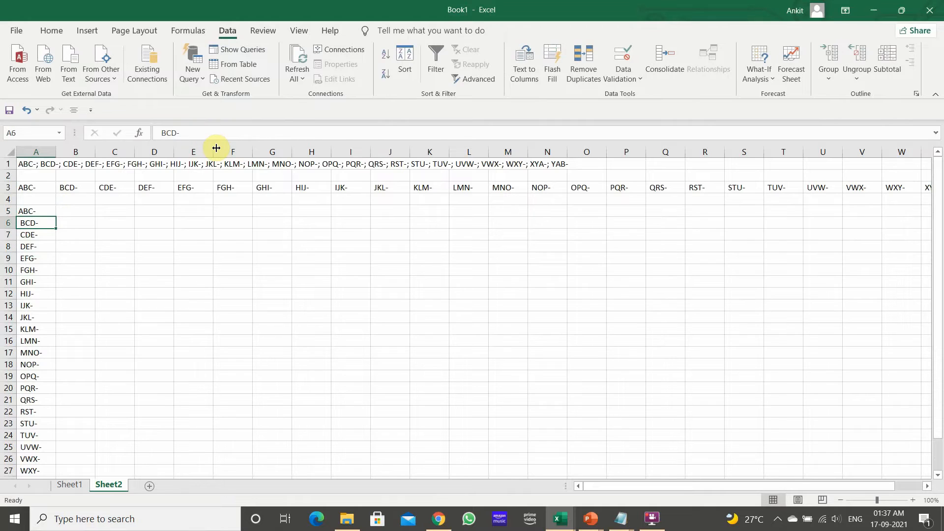
click(178, 134)
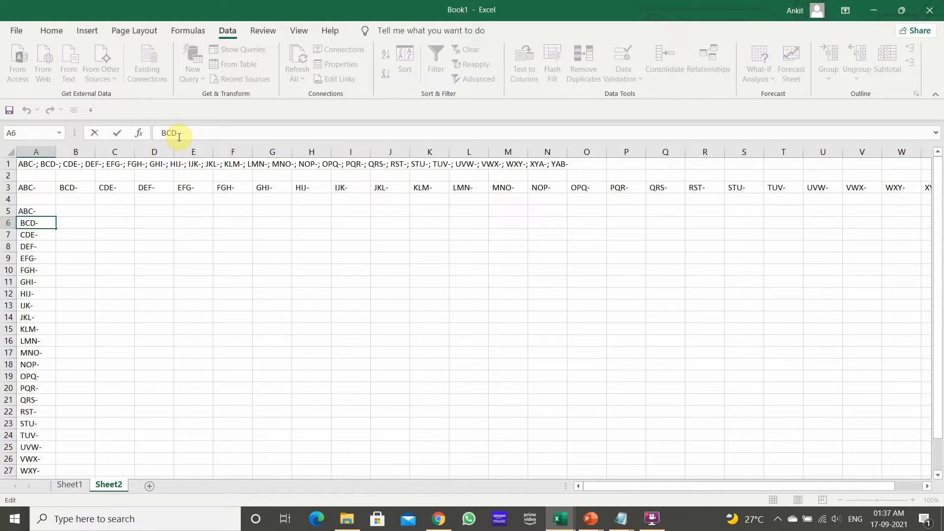
key(Return)
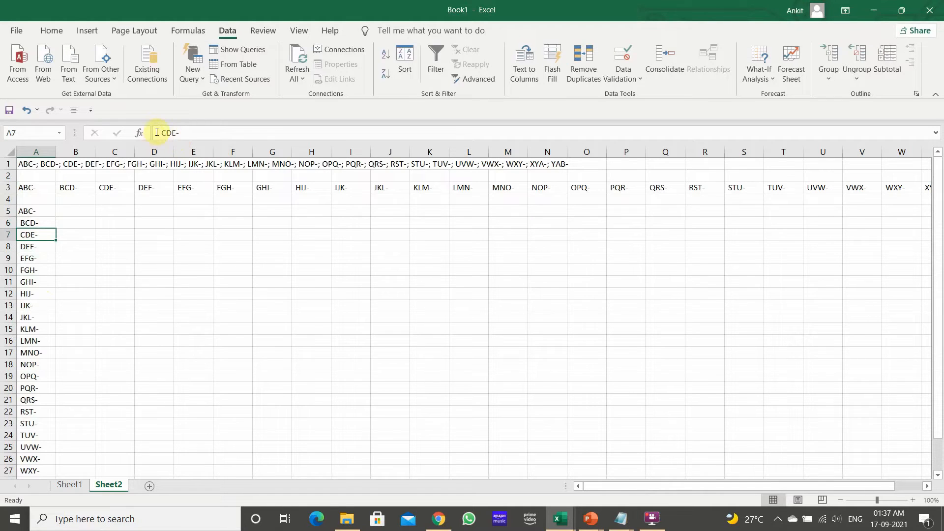
click(161, 134)
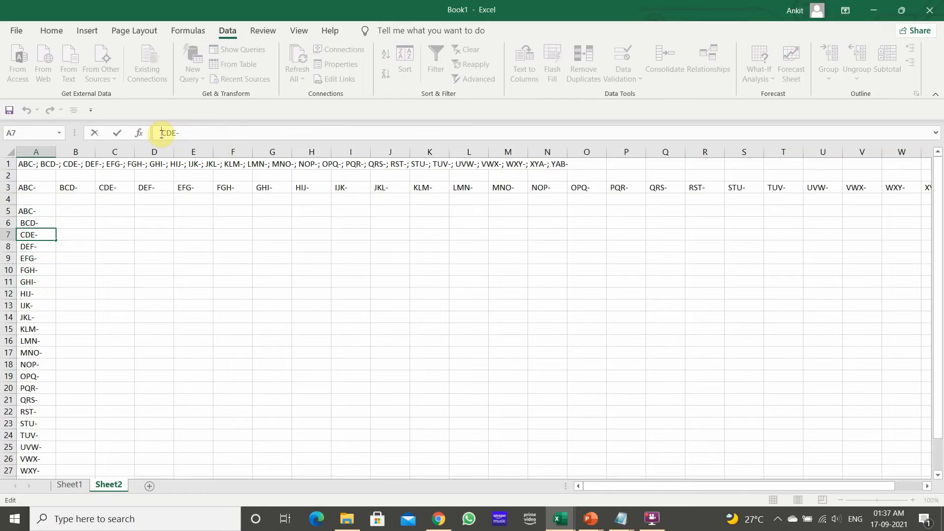
click(120, 267)
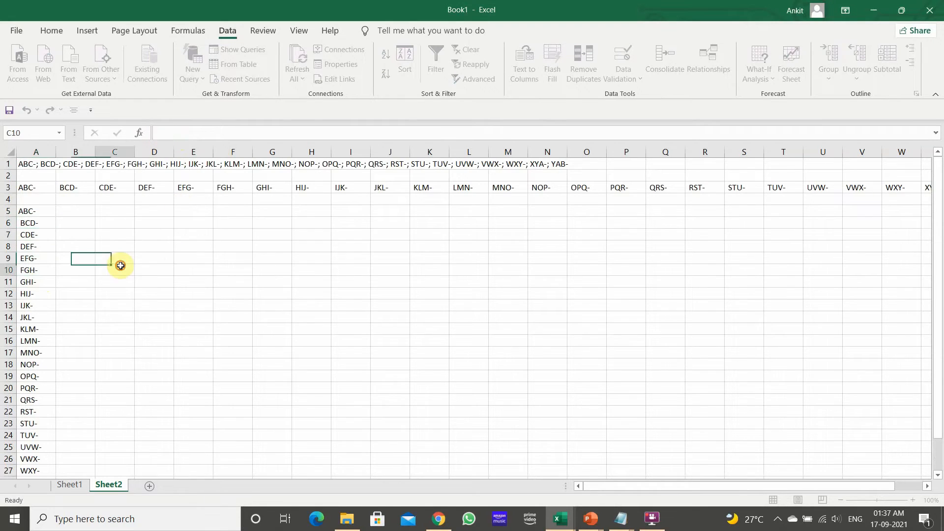
Enter the formula =TRIM(A5) in B5 to remove extra spaces from the first list item
click(78, 211)
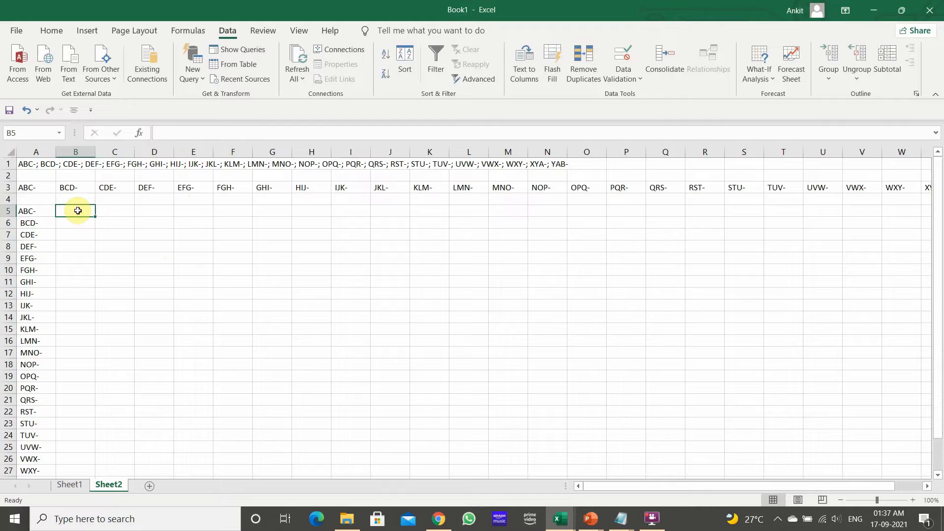
text(=TRIM)
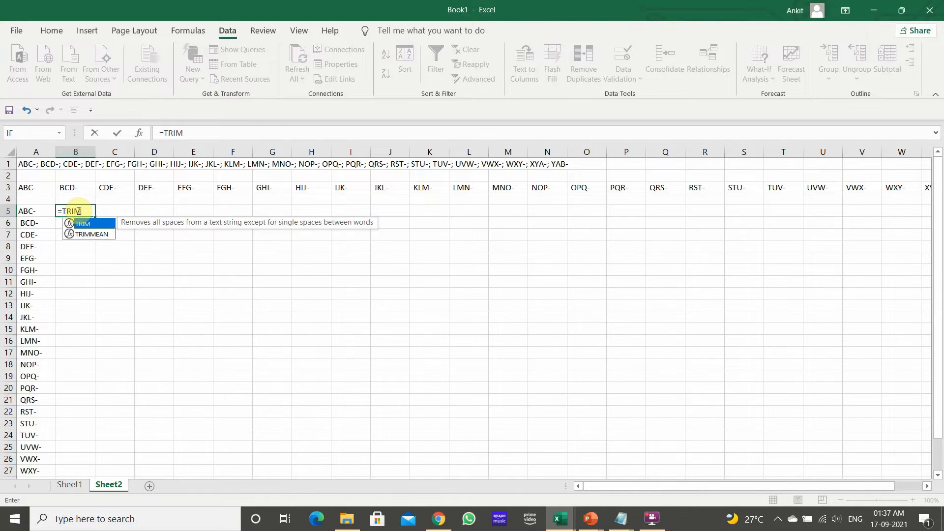
text(()
key(Left)
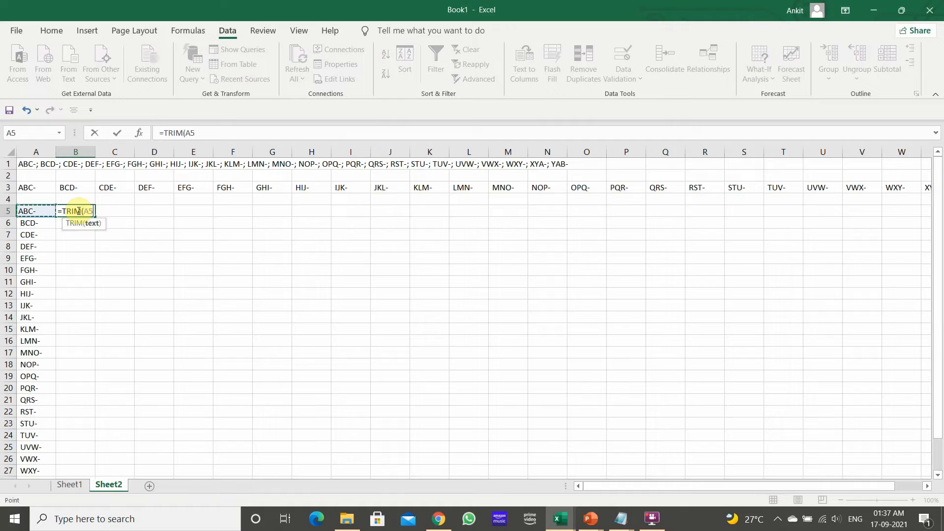
text())
key(Return)
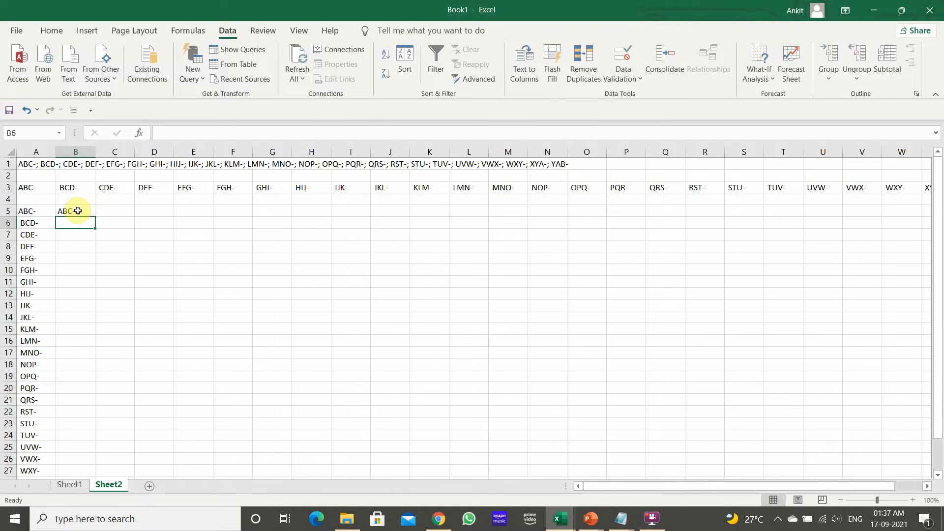
Fill the TRIM formula down column B to the end of the list at row 29
key(Left)
key(ctrl+Down)
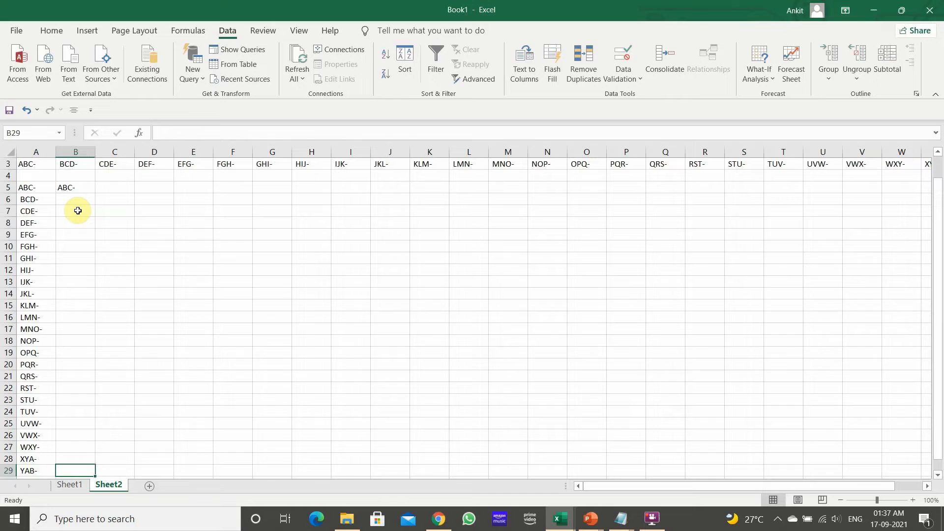
key(Right)
key(ctrl+shift+Up)
click(76, 186)
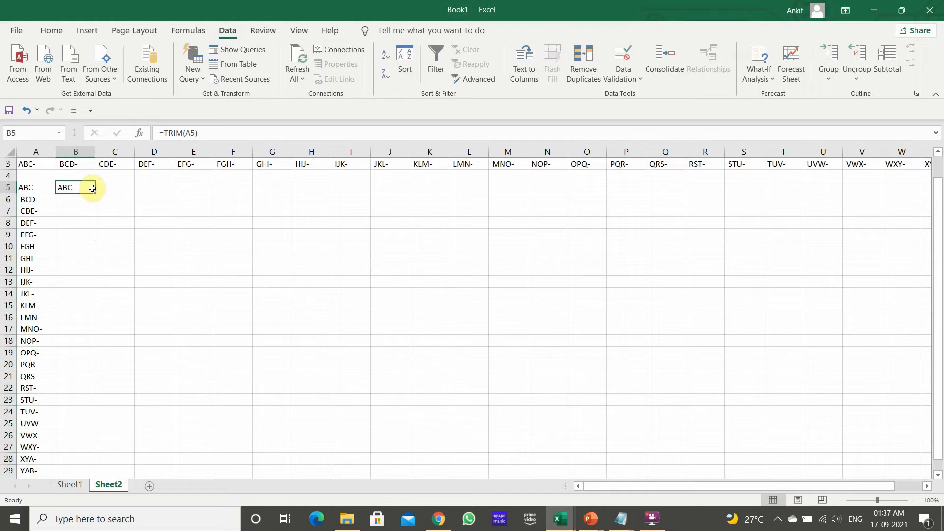
double_click(95, 193)
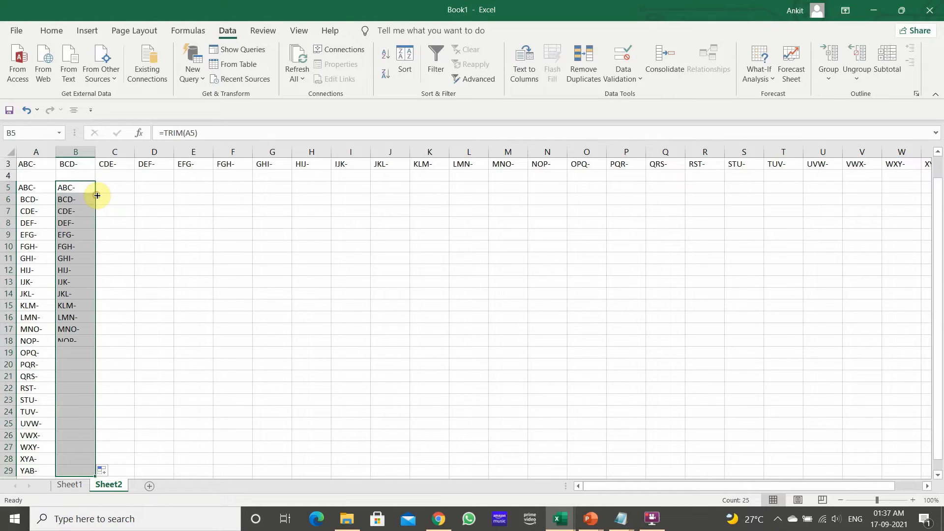
Copy the trimmed list from B5 to B29 and paste it as values into column D starting at D5
click(100, 222)
click(69, 224)
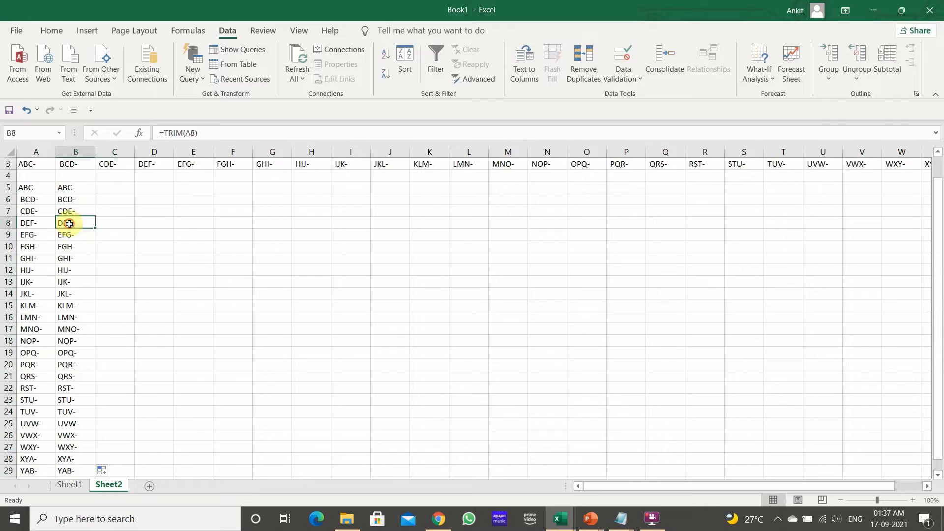
click(69, 187)
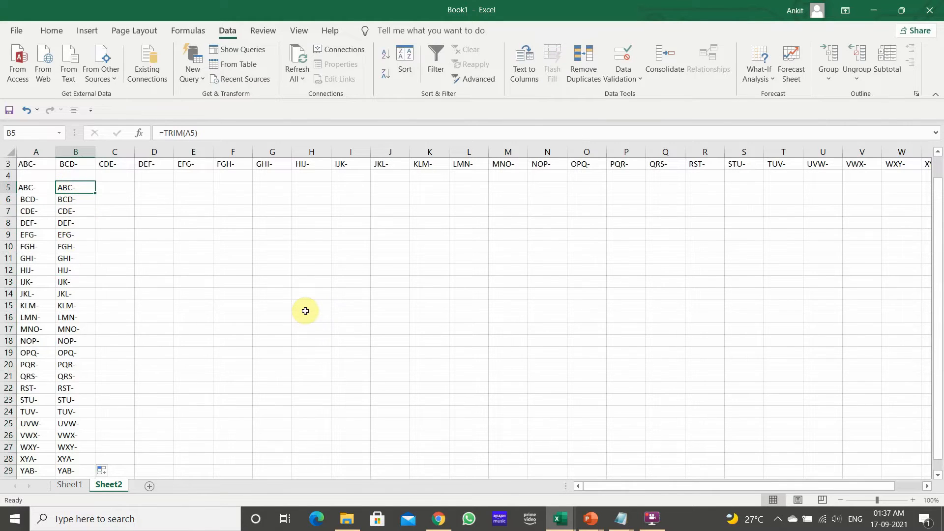
key(ctrl+shift+Down)
key(ctrl+c)
key(Right)
key(Right)
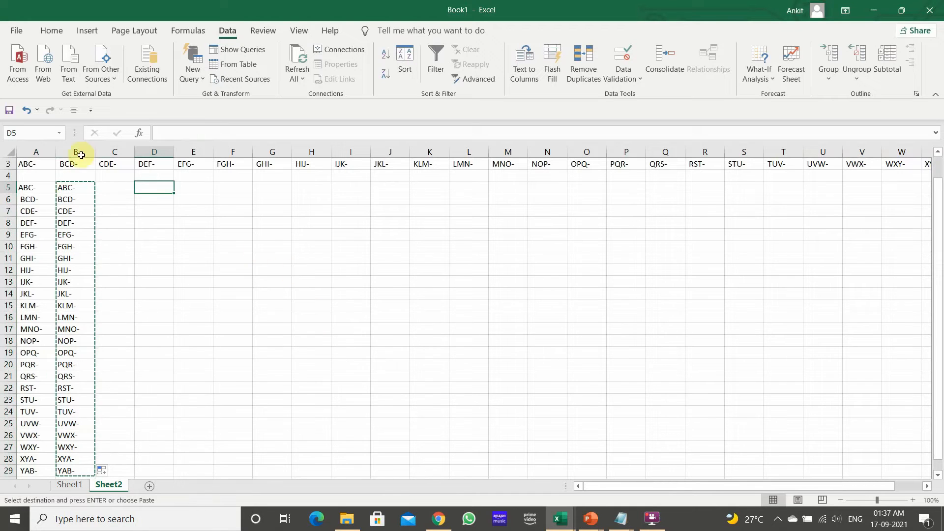
click(78, 190)
key(ctrl+shift+Down)
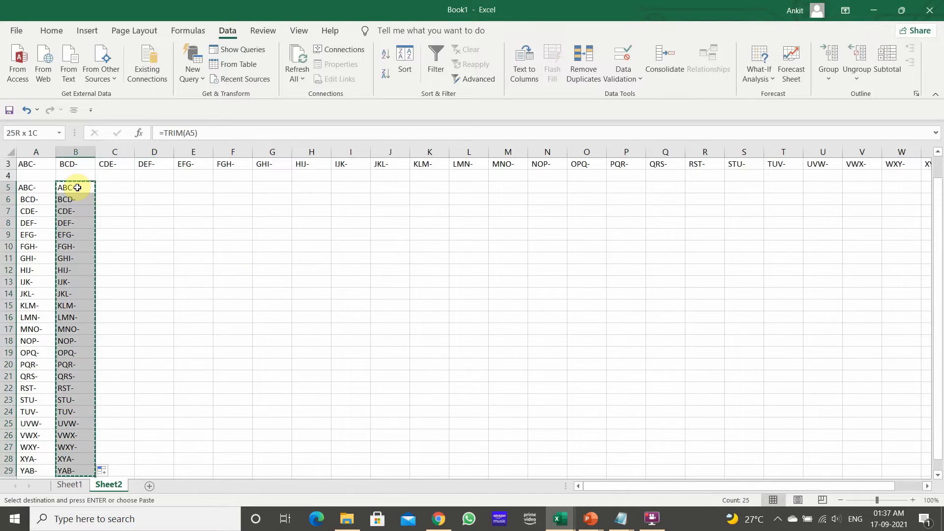
right_click(77, 188)
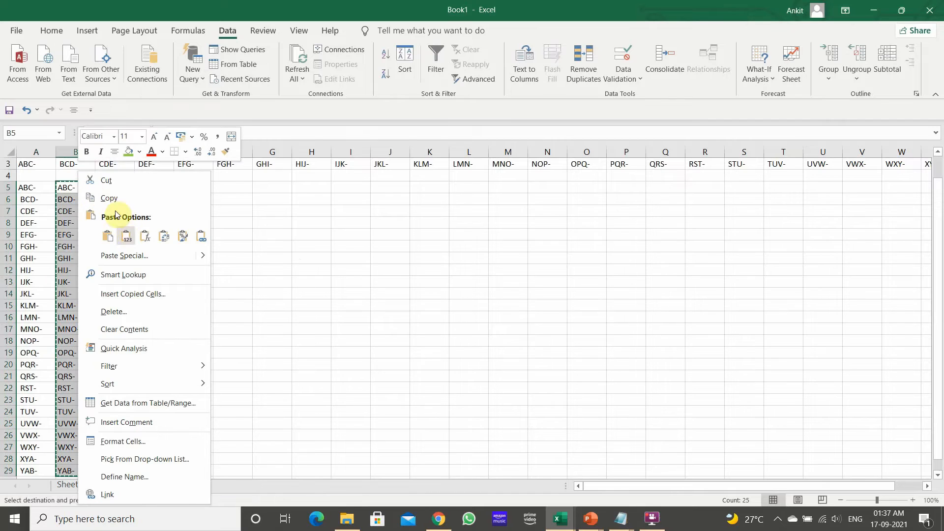
click(111, 197)
right_click(146, 190)
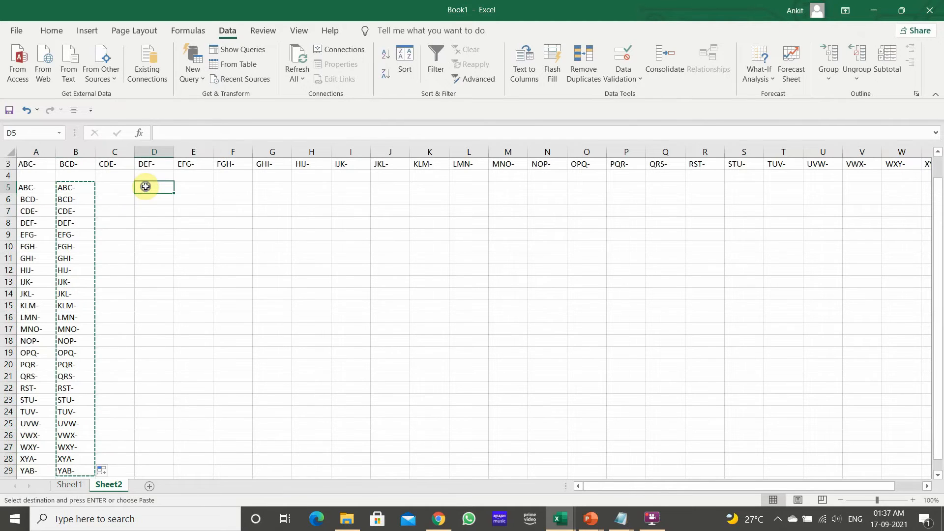
click(195, 237)
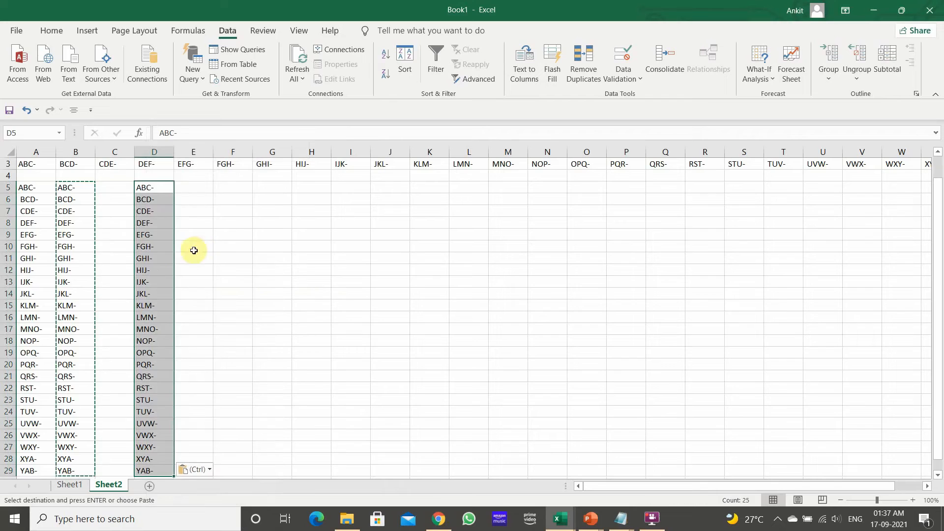
Enter the formula =LEFT(D5,3) in E5 to keep only the first three characters
click(182, 267)
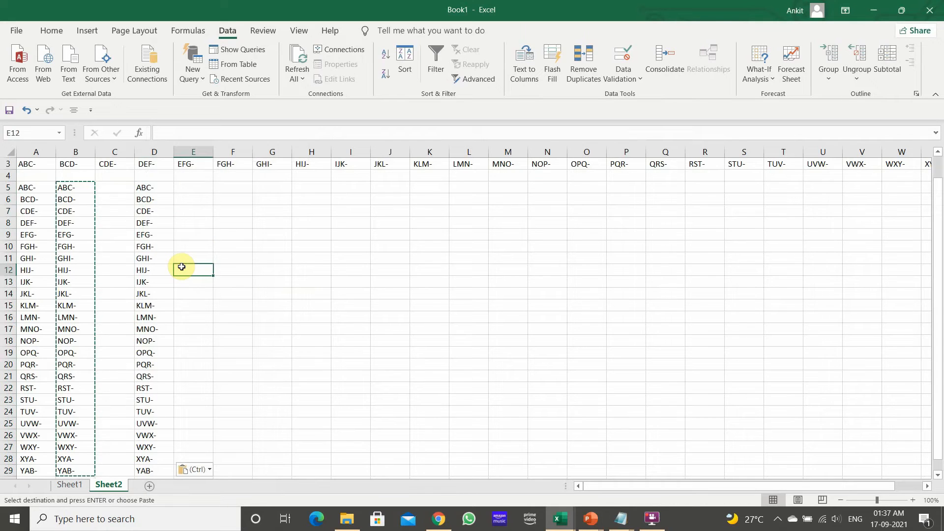
click(192, 190)
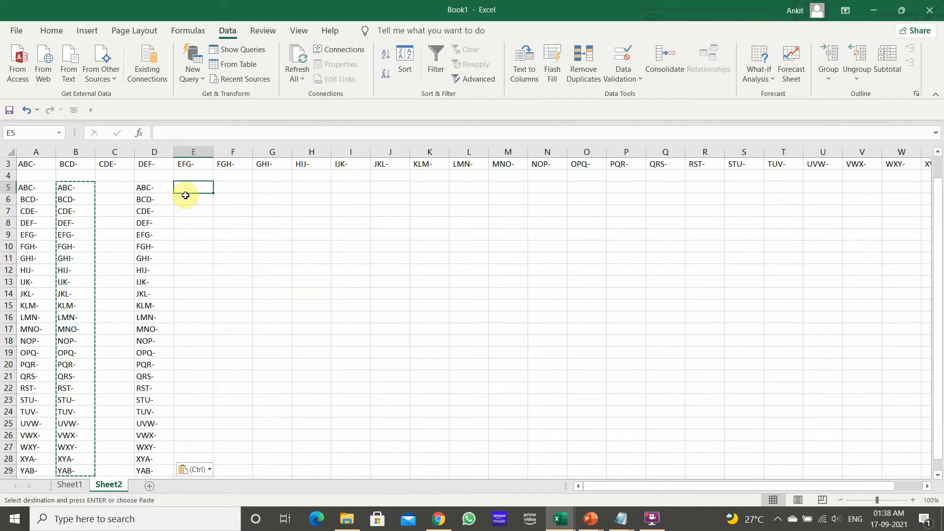
text(=)
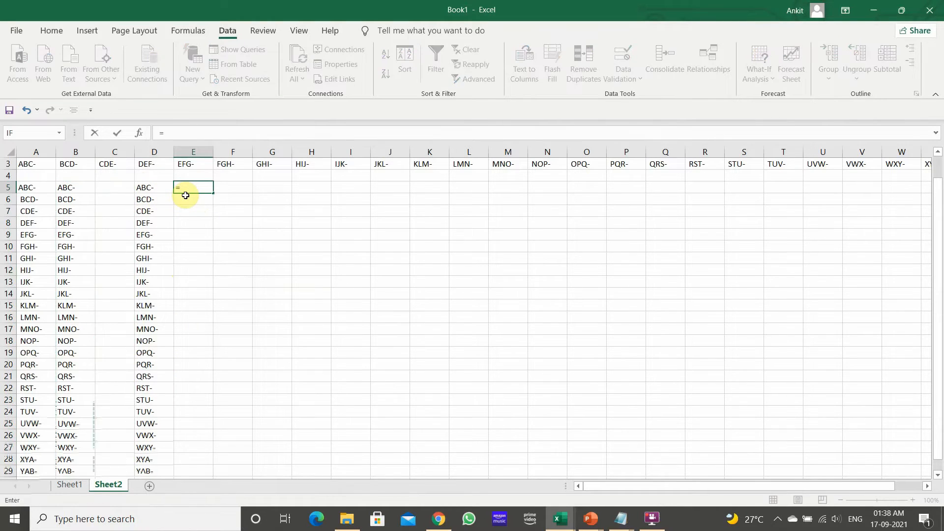
text(LE)
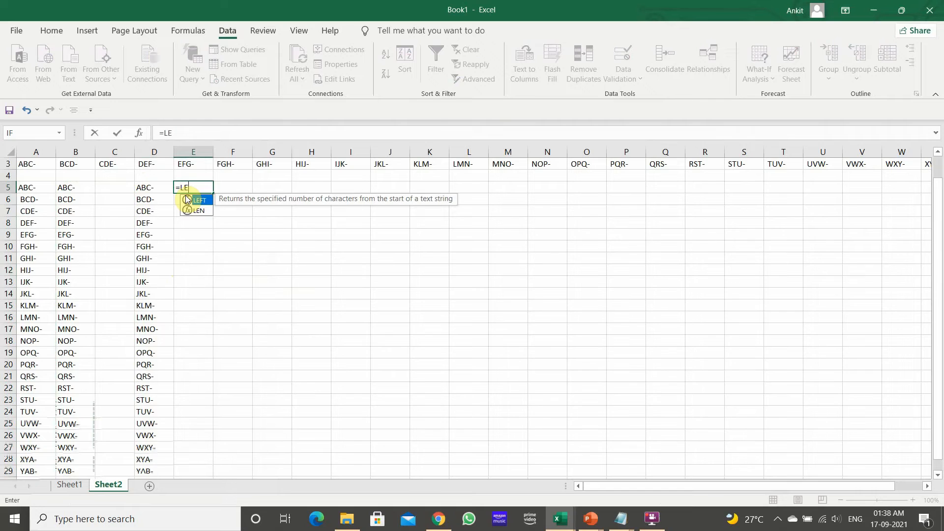
key(Tab)
key(Left)
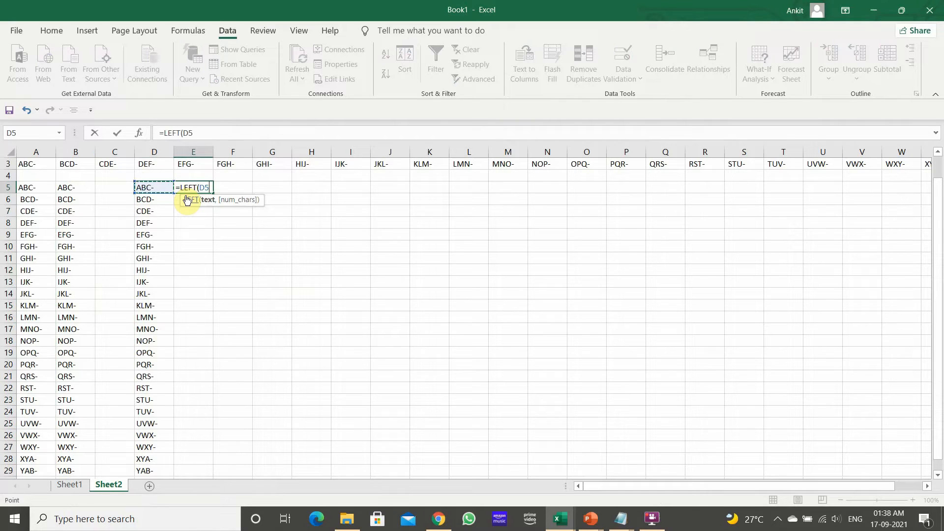
text(,)
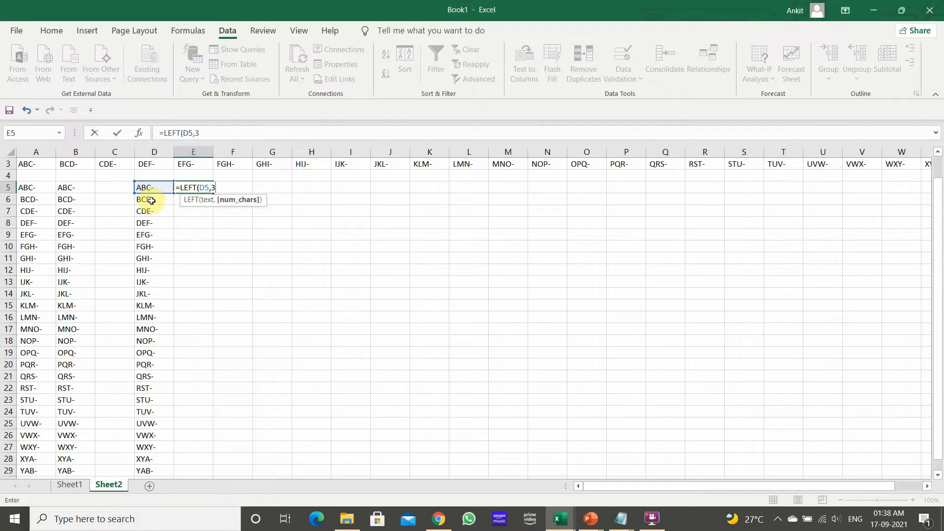
text(3))
key(Return)
Fill the =LEFT(D5,3) formula down column E from E5 to row 29
click(152, 201)
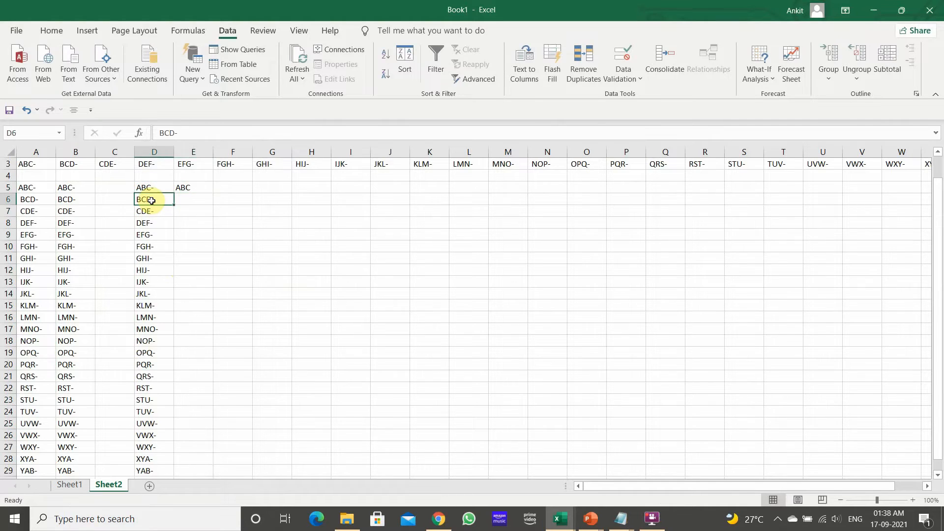
key(ctrl+Down)
key(Right)
key(ctrl+shift+Up)
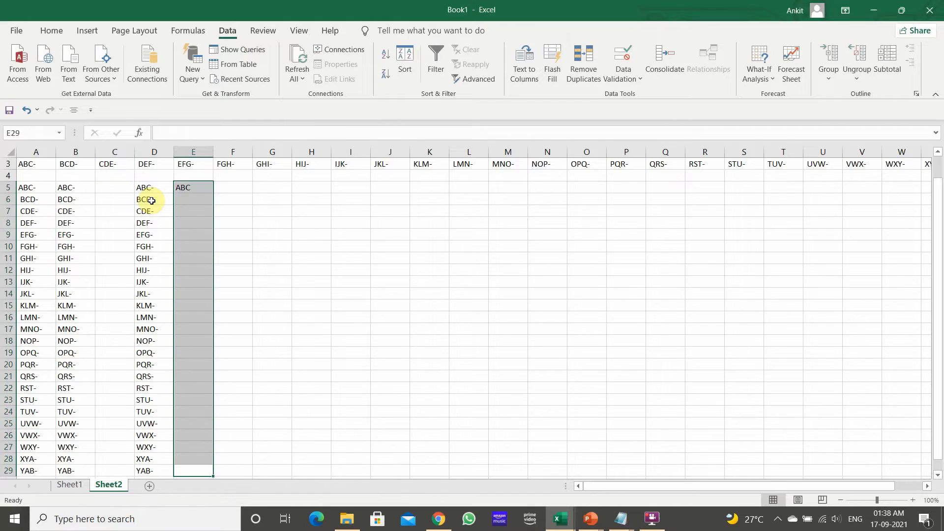
key(ctrl+d)
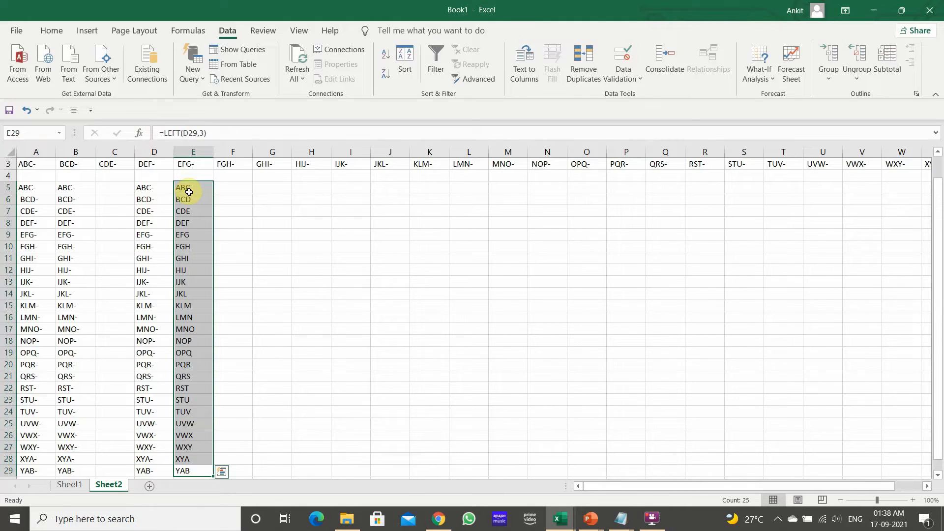
Copy the three-character results in E5:E29 and paste them as values into column G starting at G5
click(189, 192)
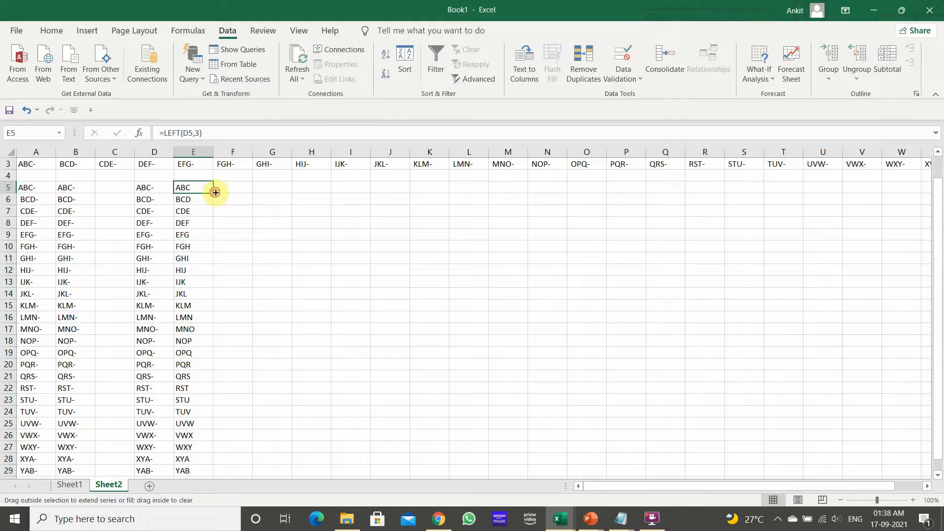
double_click(213, 194)
click(197, 188)
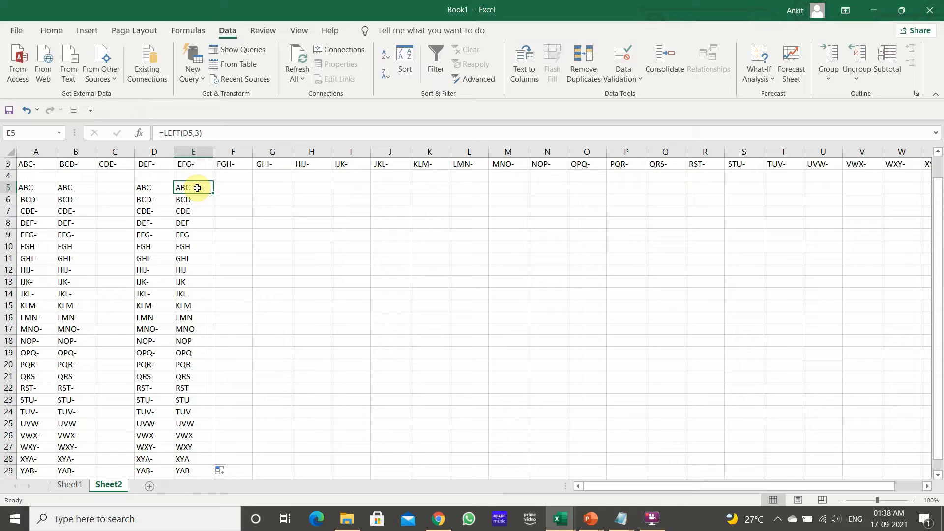
key(ctrl+shift+Down)
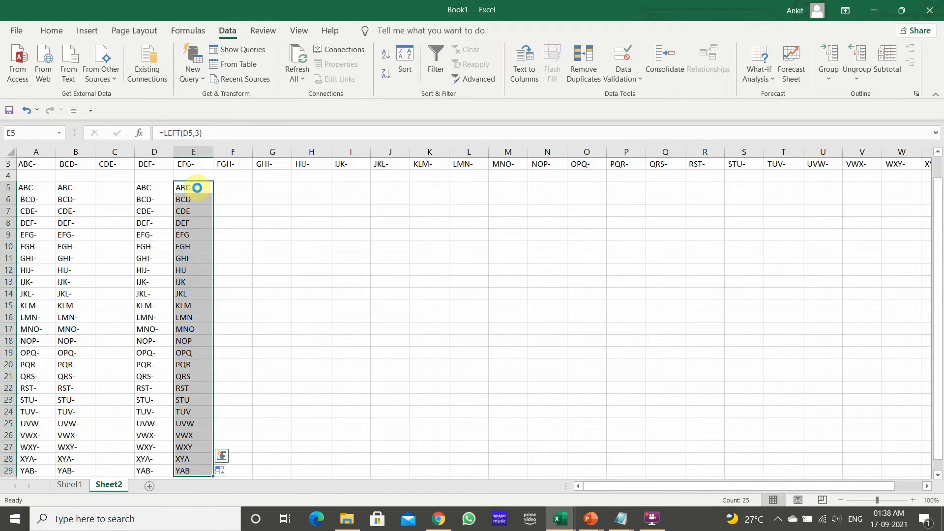
key(ctrl+c)
key(Right)
key(Right)
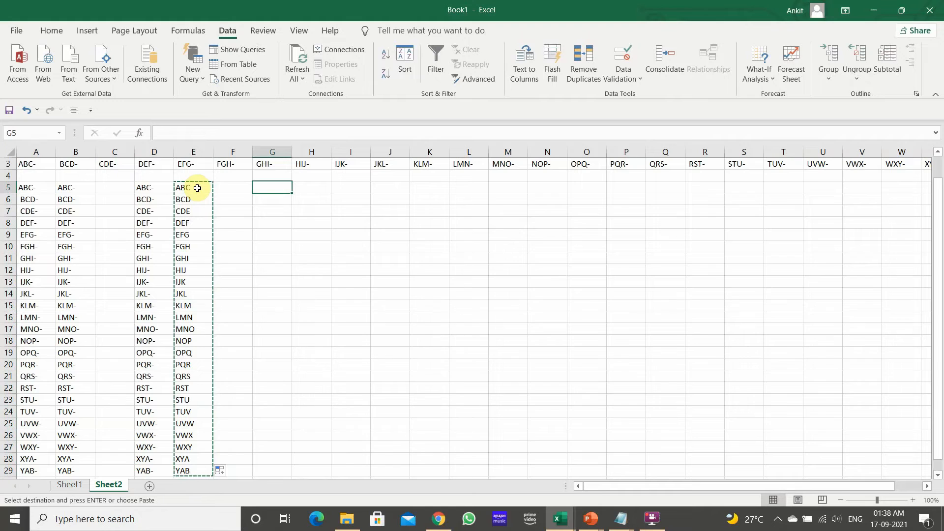
right_click(258, 186)
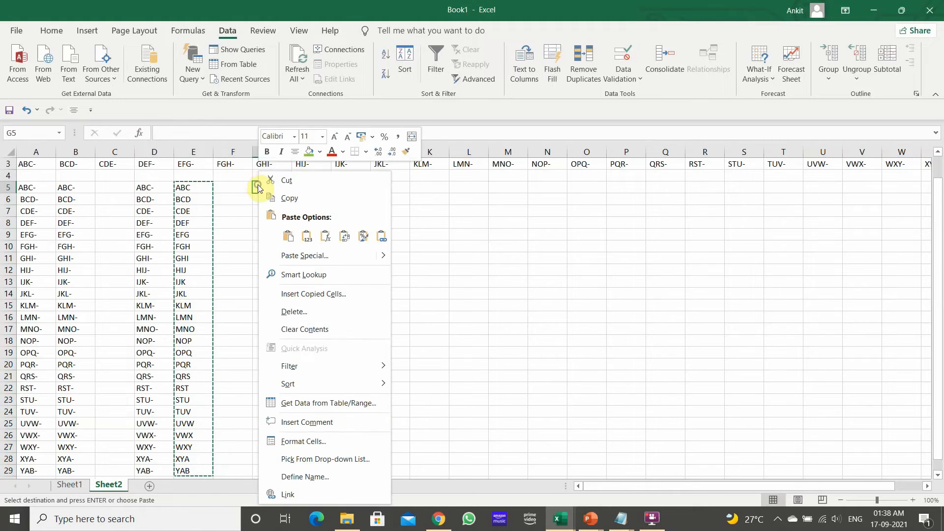
click(306, 237)
drag(268, 188, 269, 199)
key(Down)
key(Down)
key(Down)
key(Down)
key(Down)
key(Down)
key(Down)
key(Down)
key(Down)
key(Down)
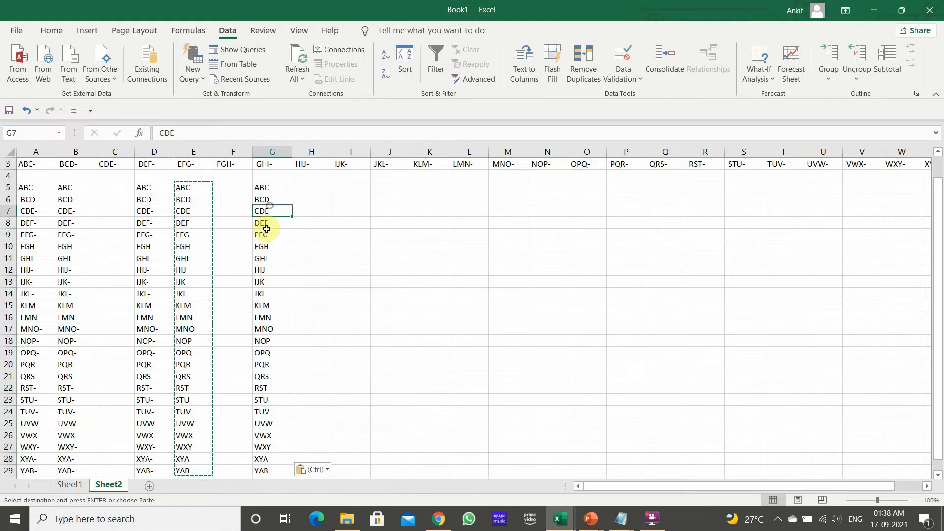
Enter the formula =LEFT(G5,1) in H5 to keep only the first character
click(313, 187)
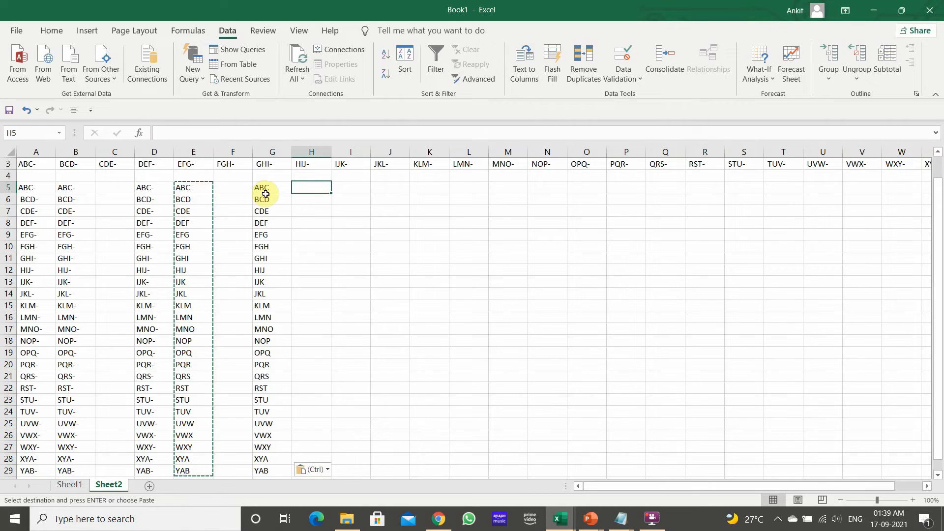
text(=LE)
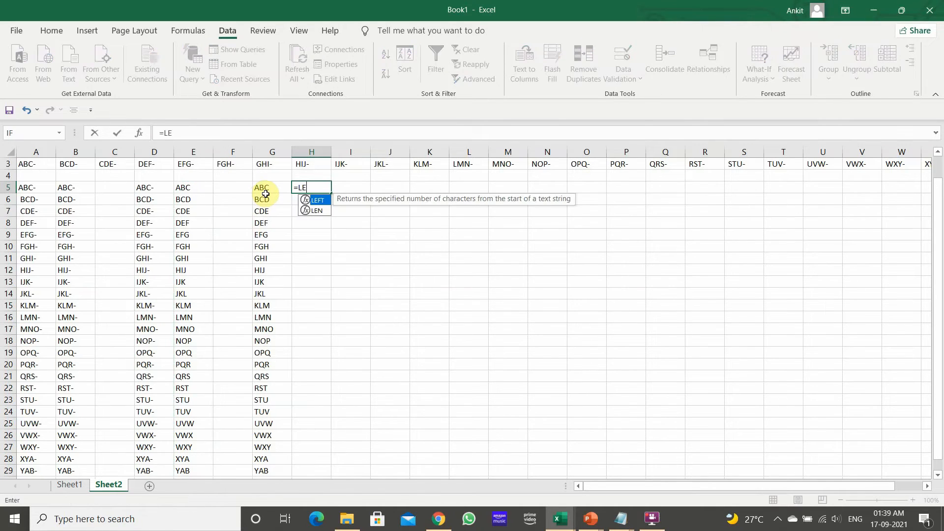
key(Tab)
click(266, 192)
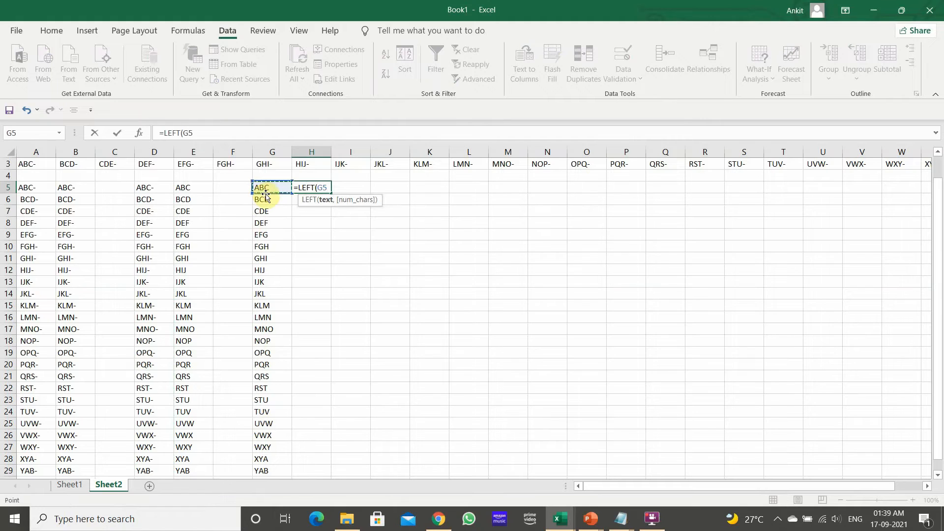
text(,1)
key(Return)
Fill the LEFT formula down column H to row 29
click(266, 194)
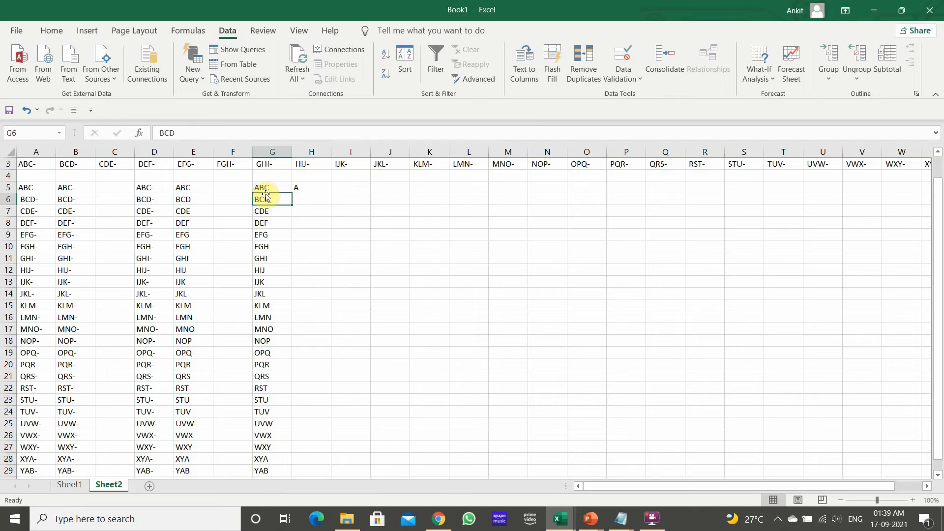
key(ctrl+Down)
key(Right)
key(ctrl+shift+Up)
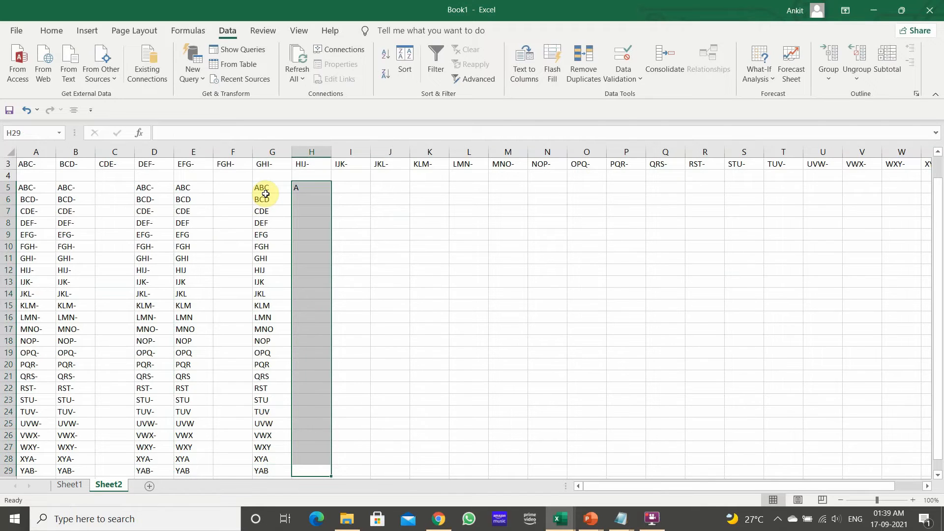
key(ctrl+d)
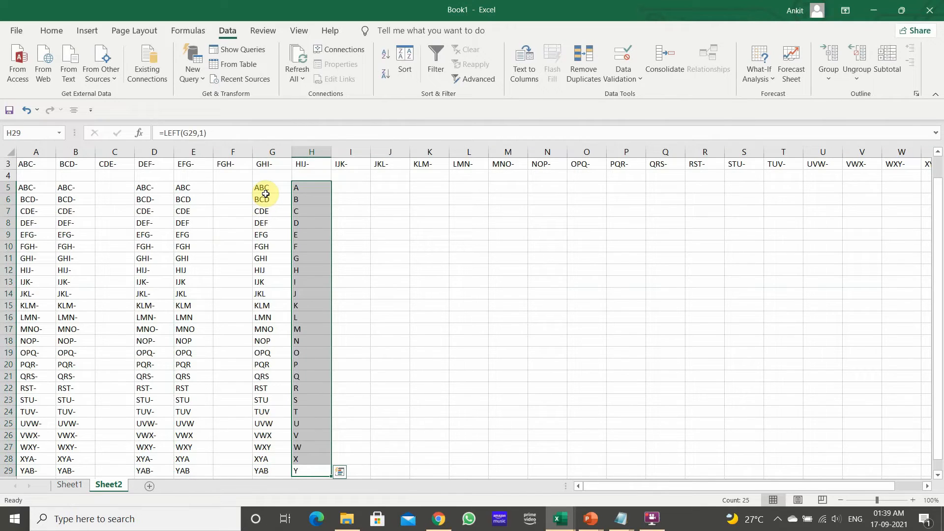
Change the H5 formula to =LEFT(G5,2) and fill it down column H
click(314, 189)
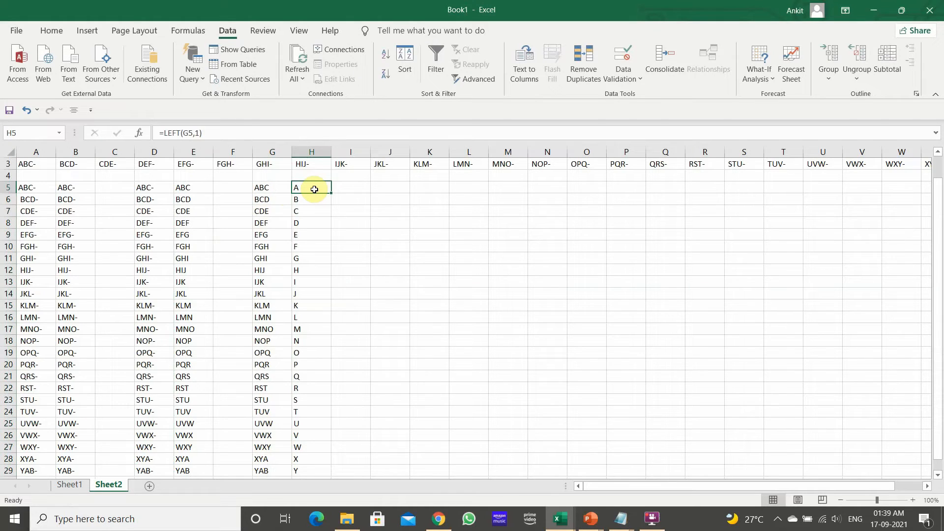
click(200, 132)
key(BackSpace)
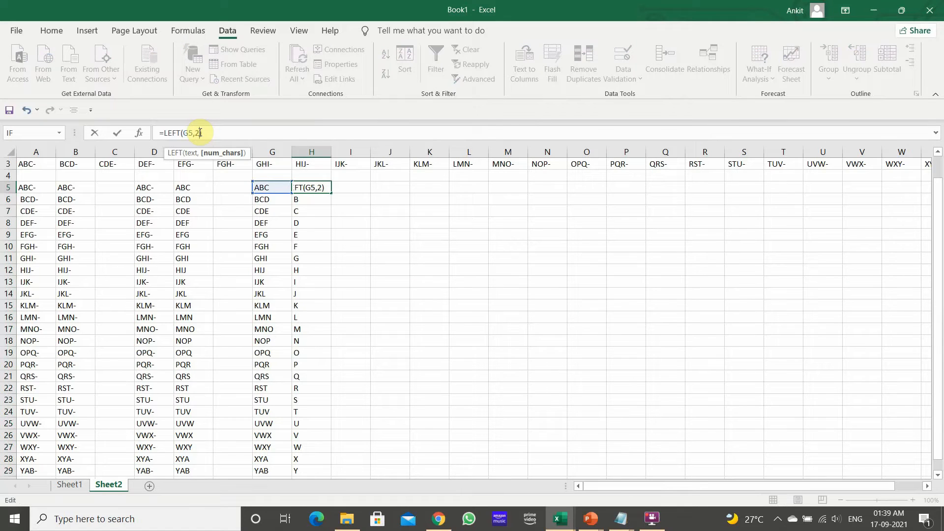
text(2)
key(Return)
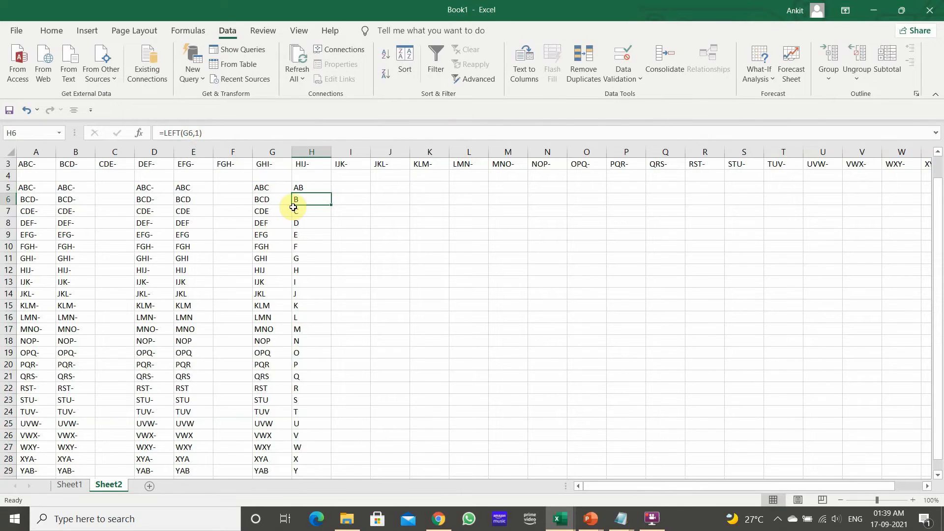
click(299, 191)
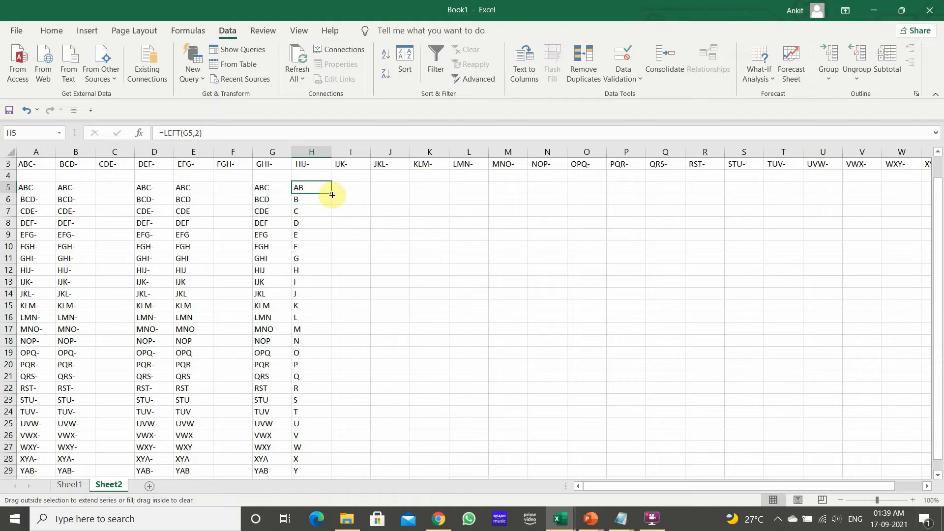
double_click(332, 194)
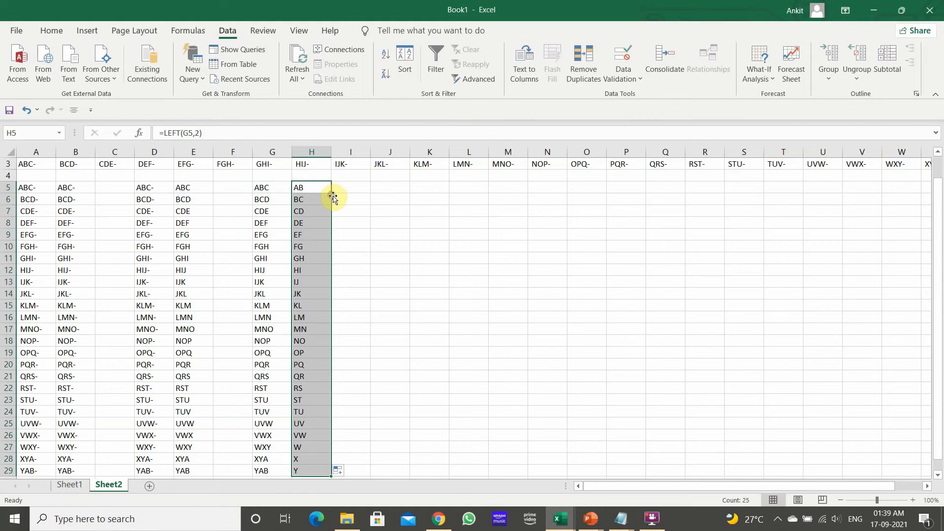
click(390, 212)
Change the H5 formula back to =LEFT(G5,1) and fill it down column H again
click(311, 186)
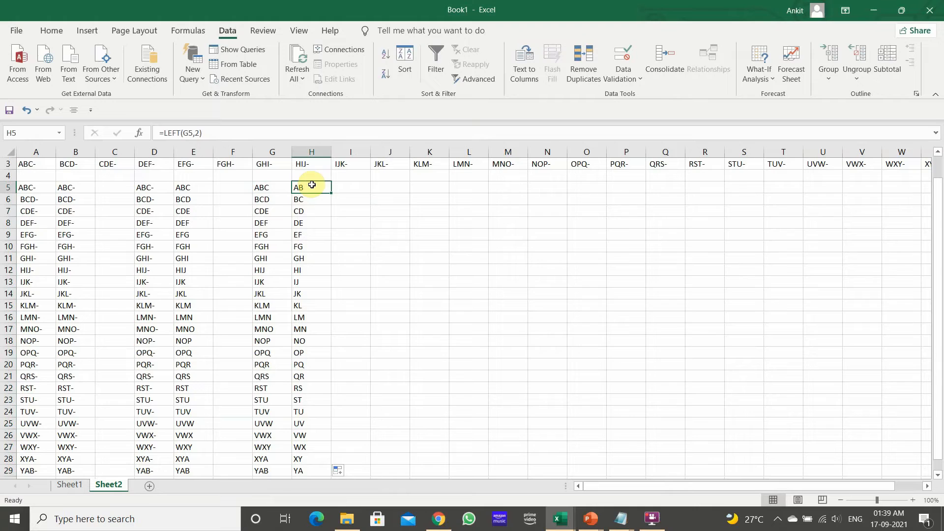
click(196, 133)
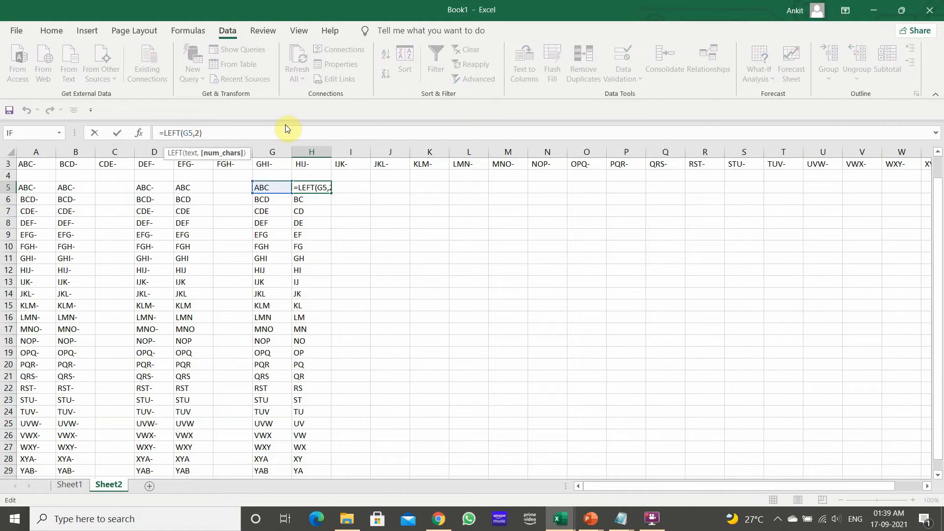
key(BackSpace)
text(1)
key(Return)
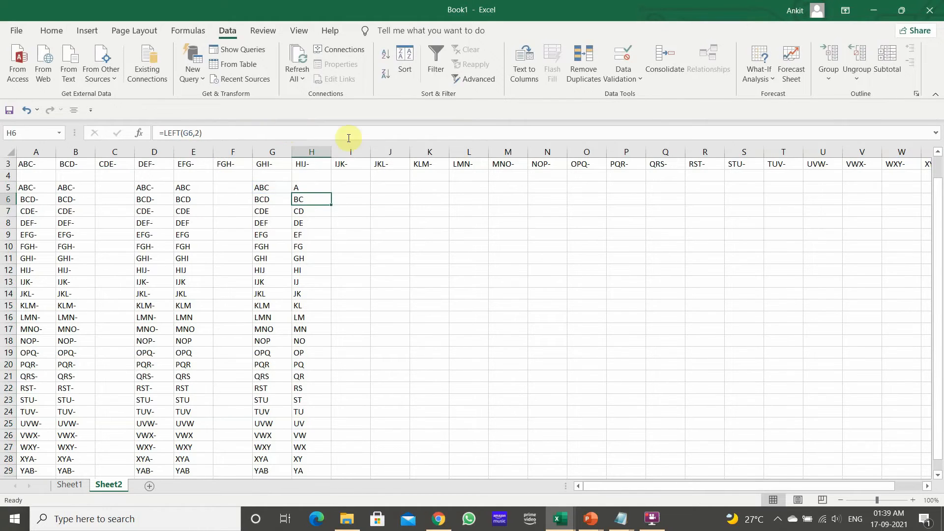
click(320, 188)
double_click(332, 194)
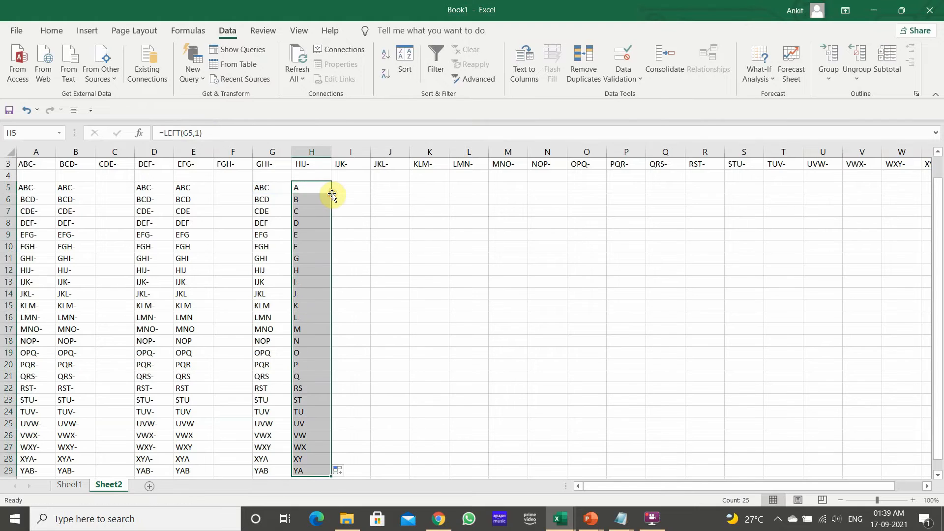
Enter the formula =MID(G5,2,1) in I5 to extract the second character and fill it down column I
click(348, 187)
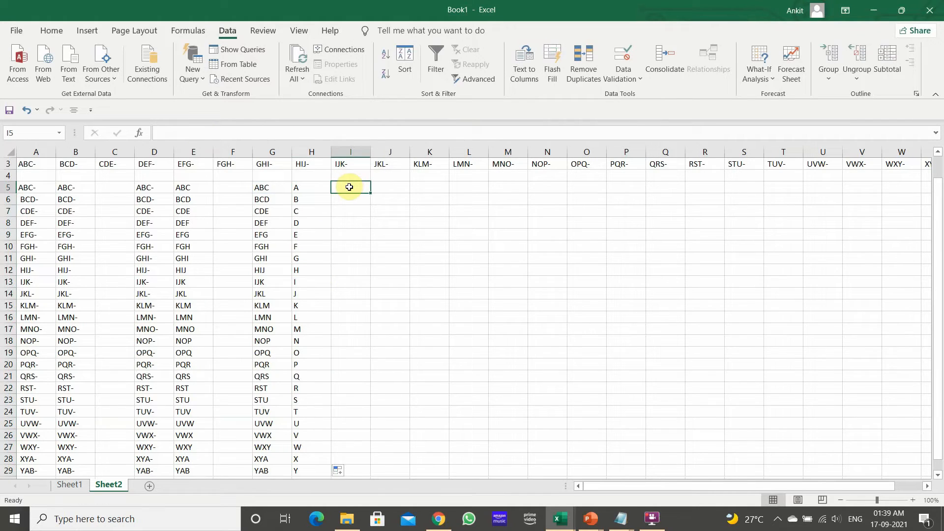
click(276, 192)
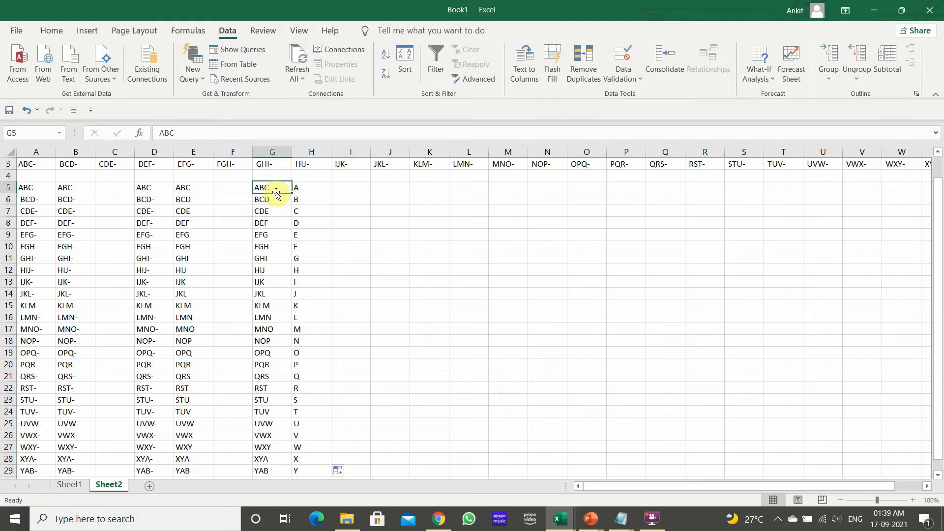
click(340, 186)
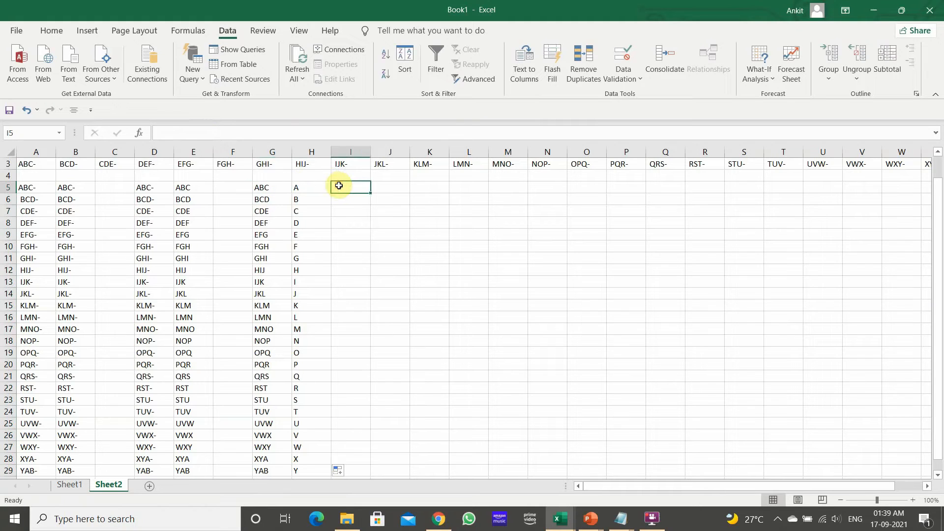
text(=)
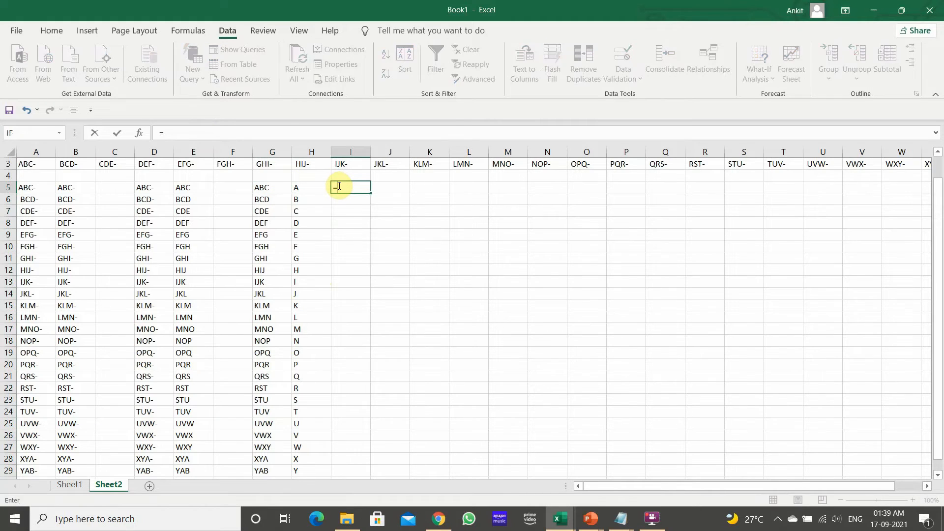
text(MID()
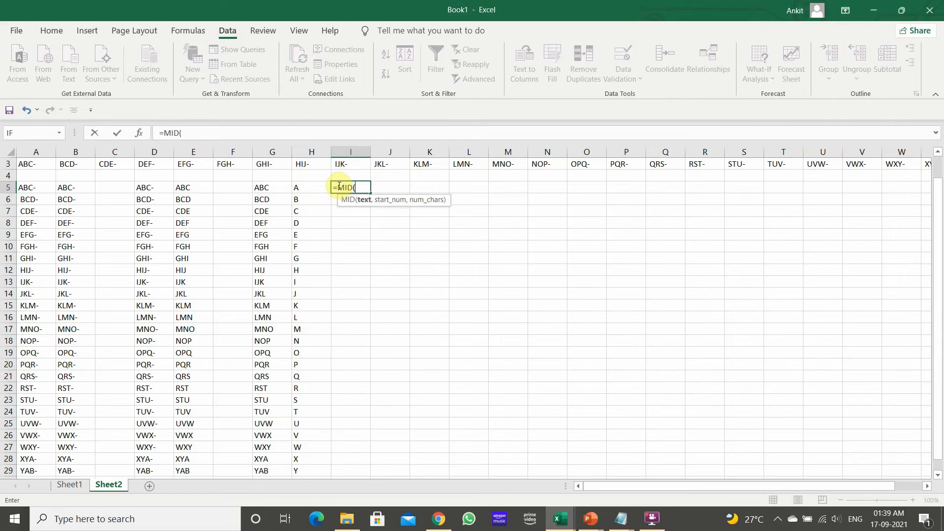
key(Left)
key(Left)
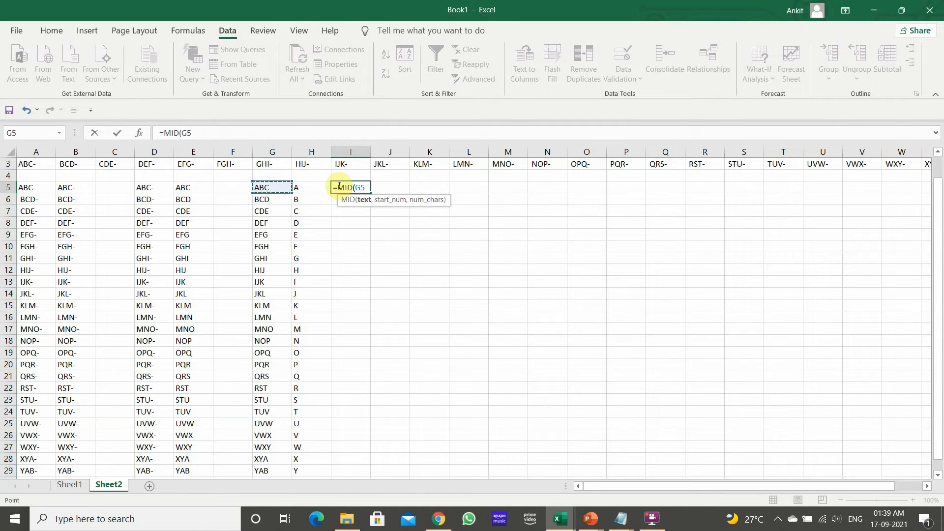
text(,)
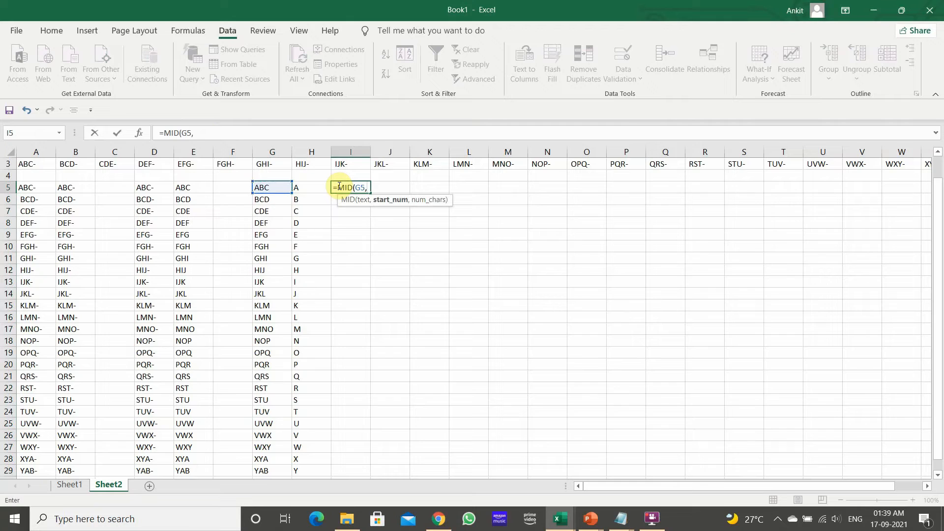
text(2,1)
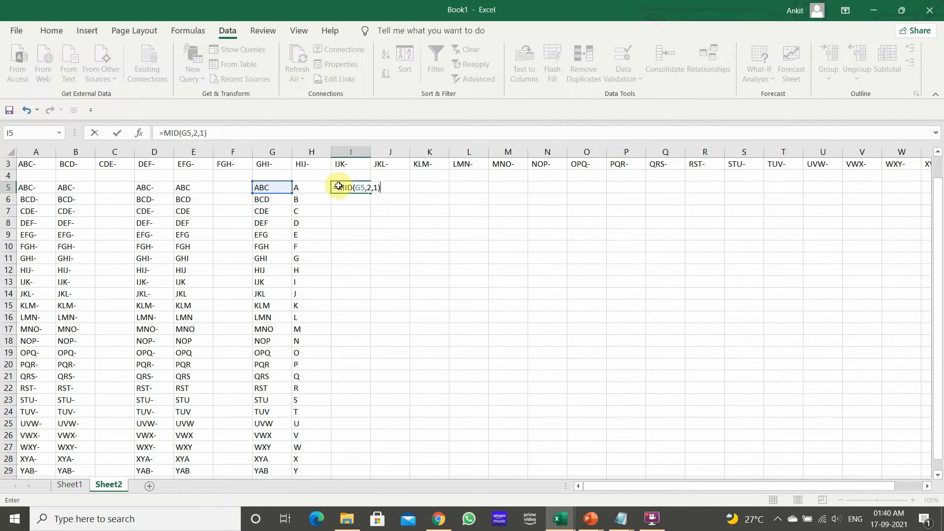
key(Return)
click(339, 186)
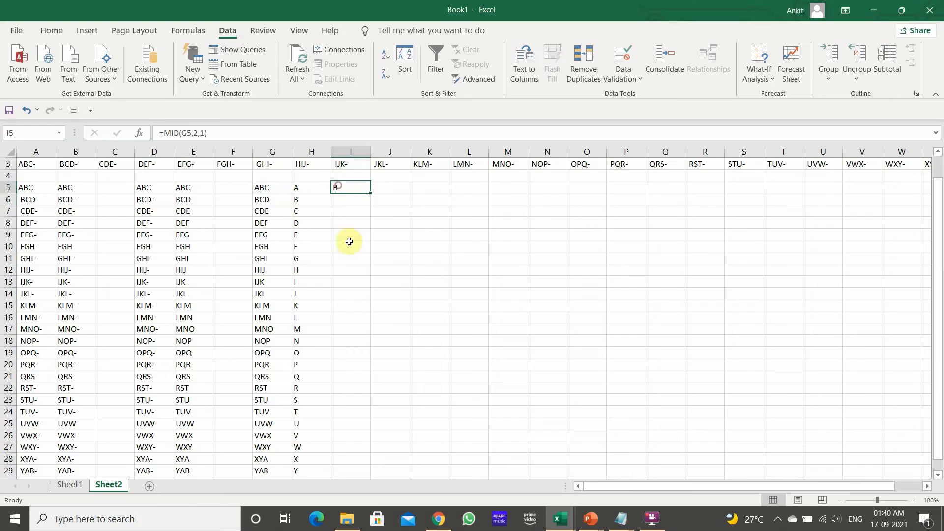
double_click(371, 193)
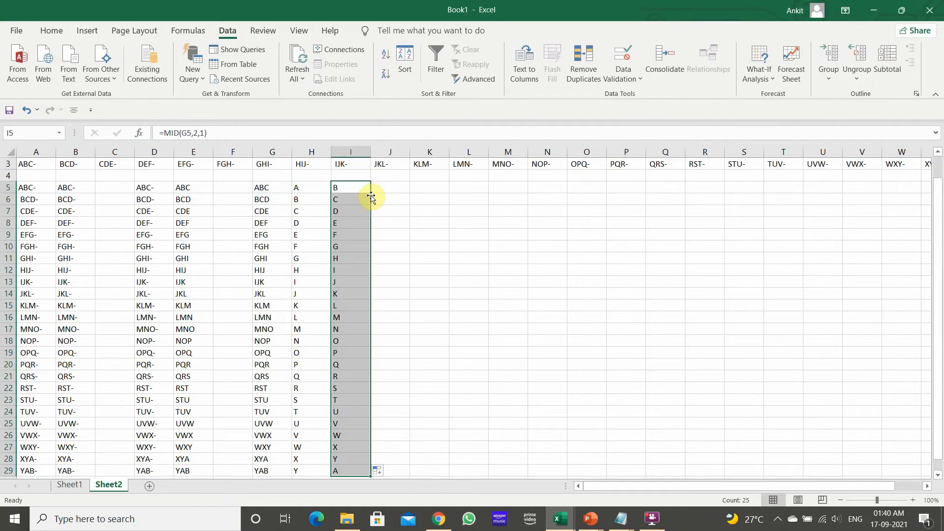
Enter the formula =RIGHT(G5,1) in J5 to extract the last character and fill it down column J
click(396, 185)
text(=)
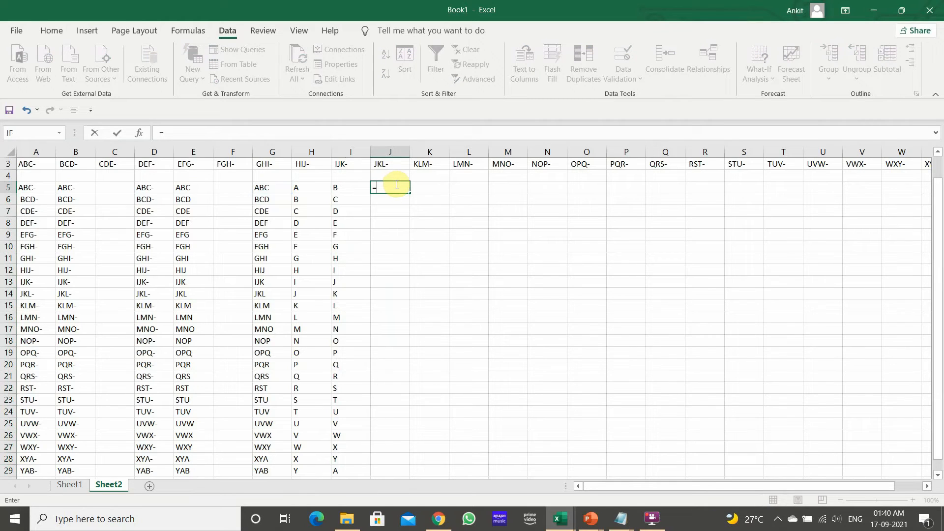
text(RIGHT()
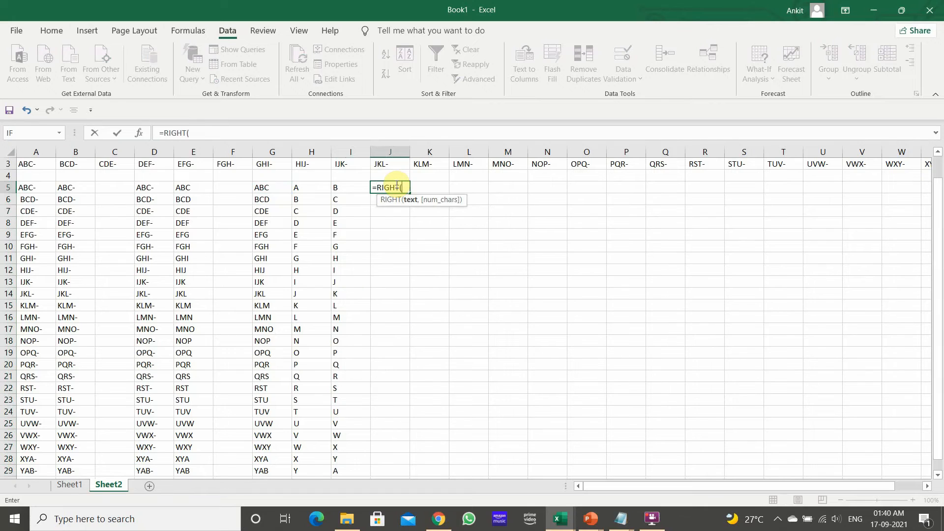
key(Left)
key(Left)
key(Left)
text(,)
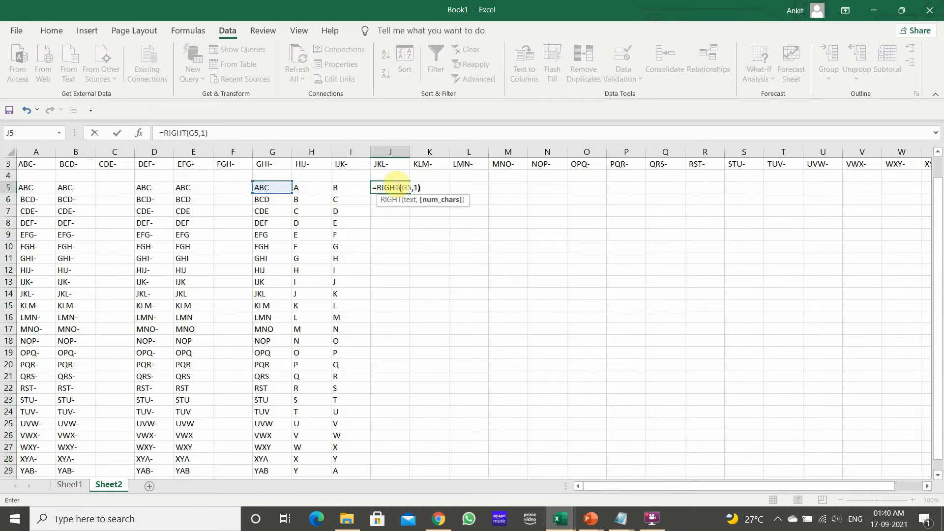
text(1))
key(Return)
key(Left)
click(396, 185)
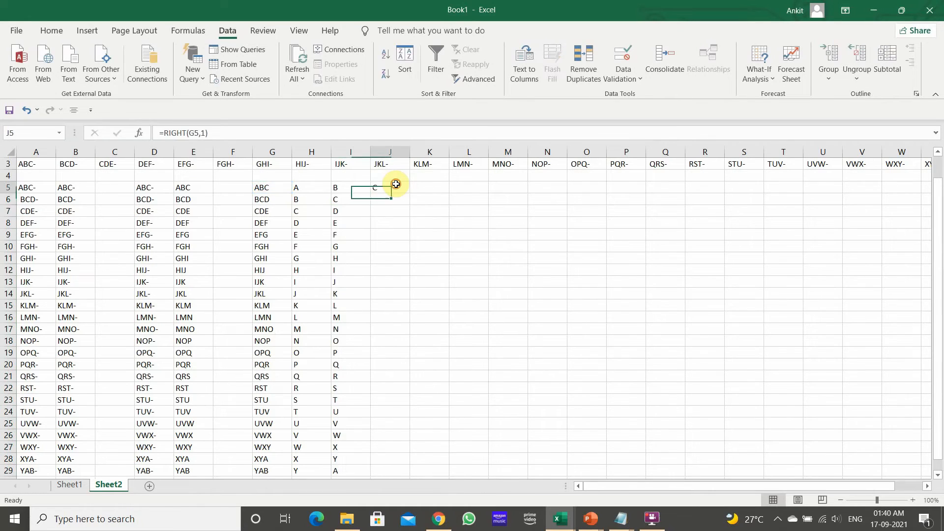
double_click(392, 199)
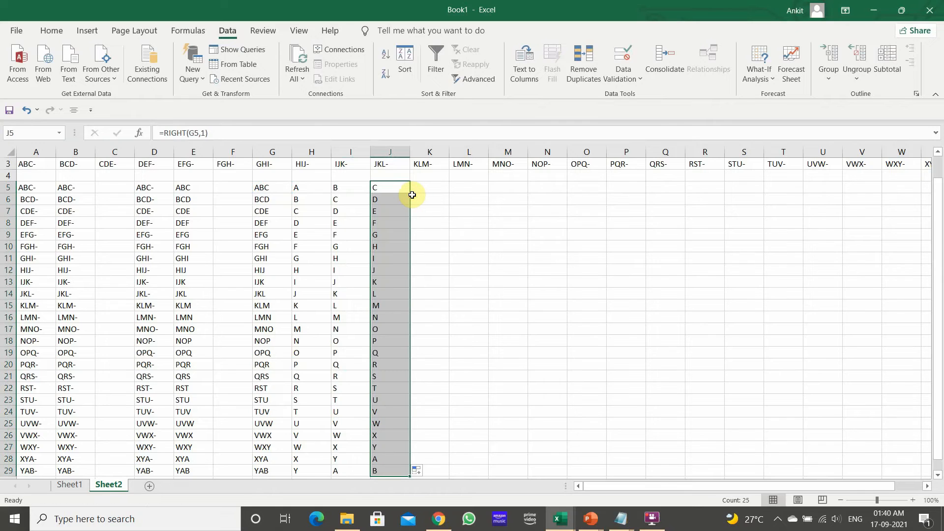
Copy the extracted letters in H5:J29 and paste them as values starting at L5
click(301, 187)
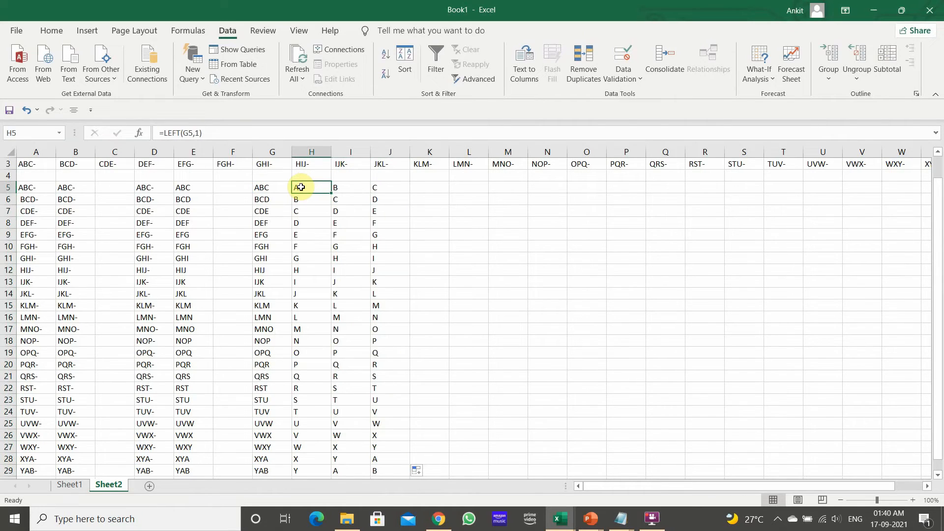
key(ctrl+shift+Down)
key(shift+Right)
key(shift+Right)
key(ctrl+c)
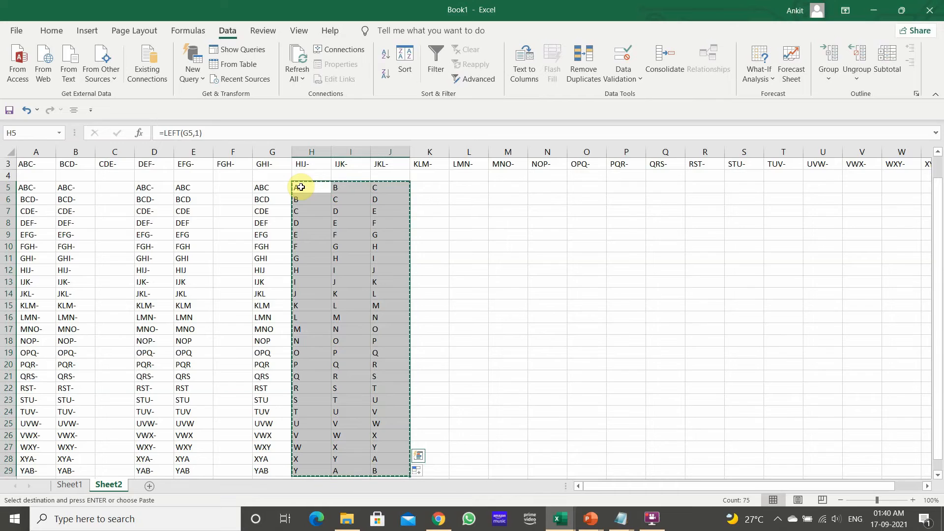
click(472, 189)
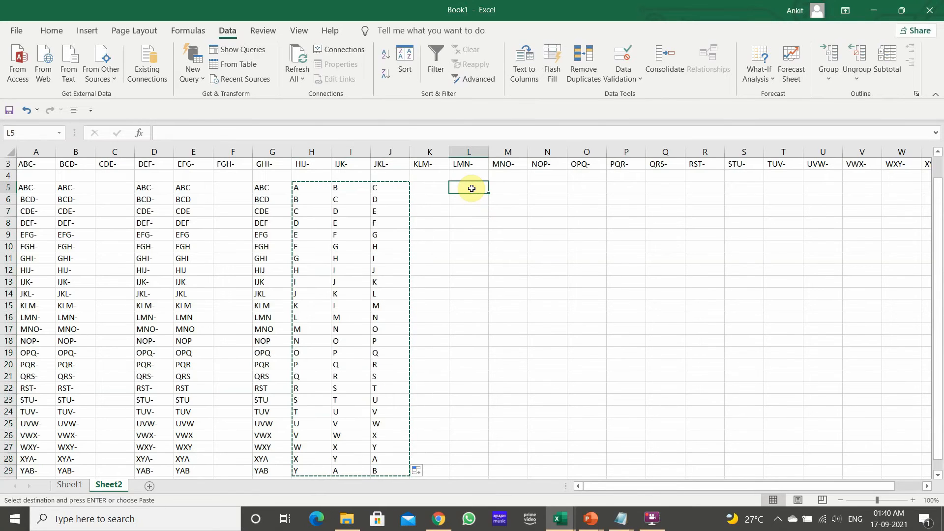
right_click(473, 188)
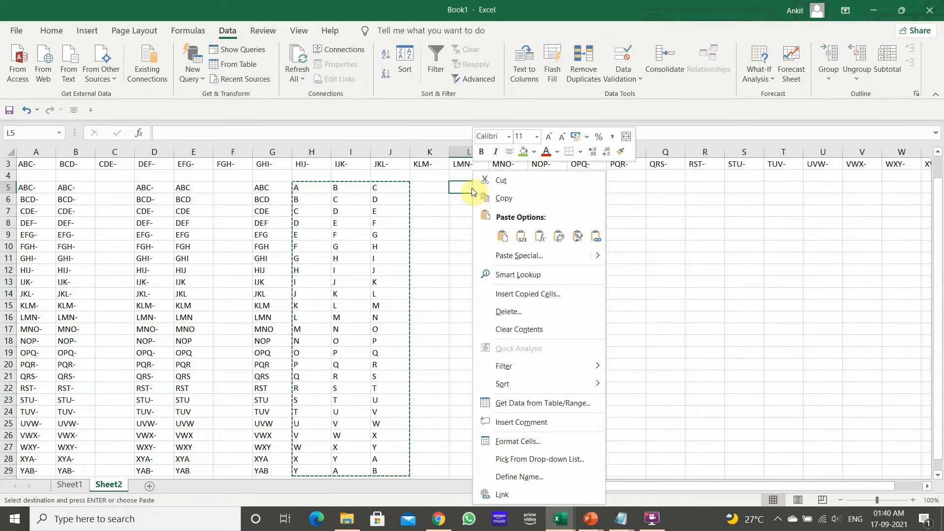
click(523, 237)
Enter the formula =CONCATENATE(L5,M5,N5) in O5 to join the three letters
click(535, 188)
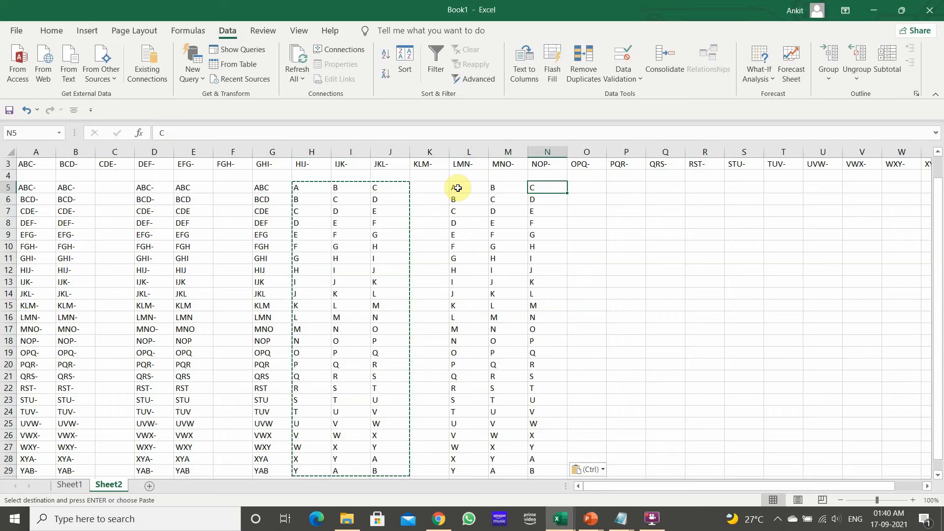
click(599, 185)
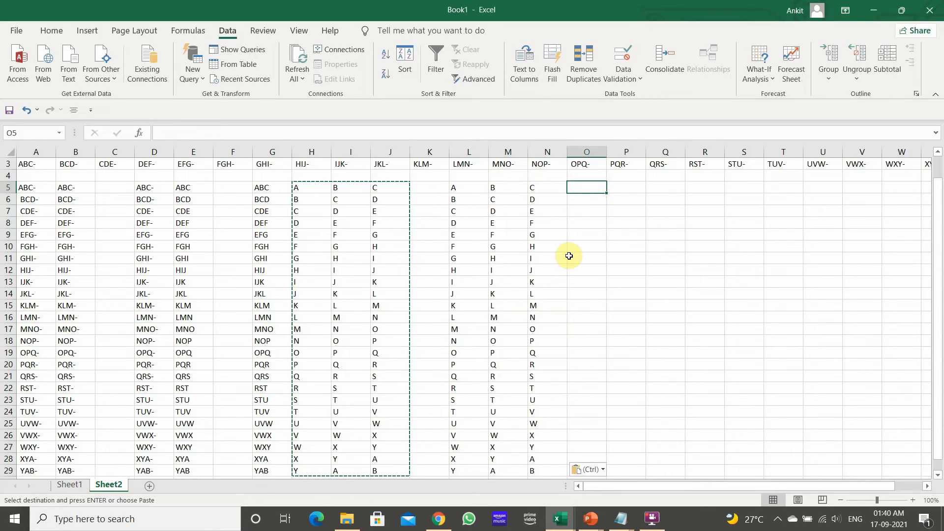
text(=)
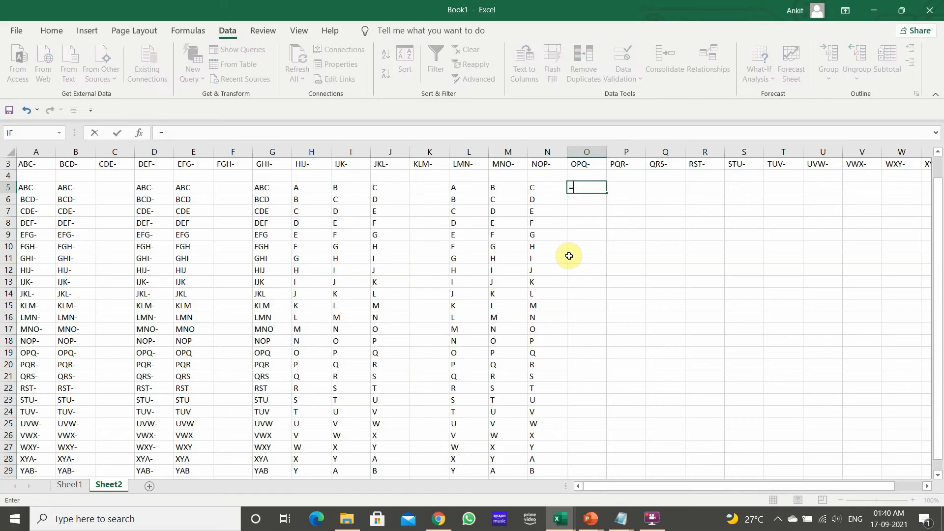
text(CO)
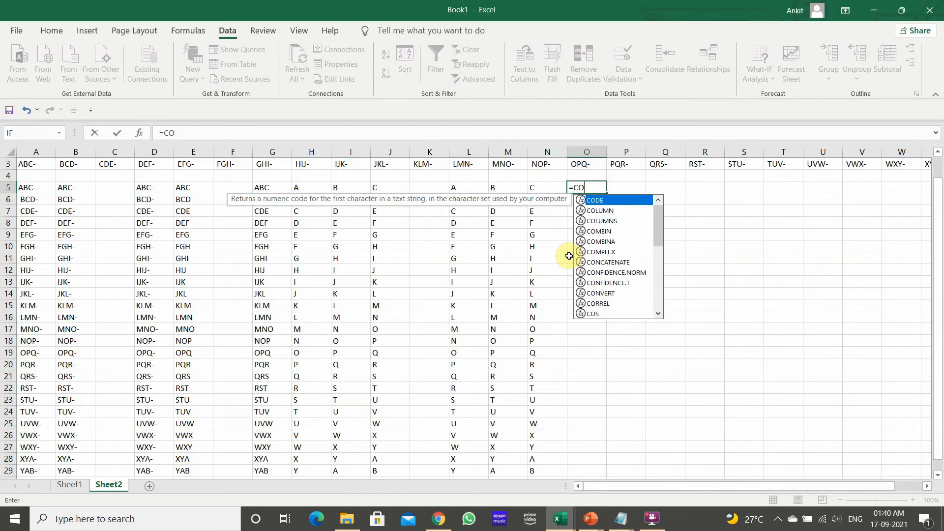
key(BackSpace)
key(BackSpace)
text(CON)
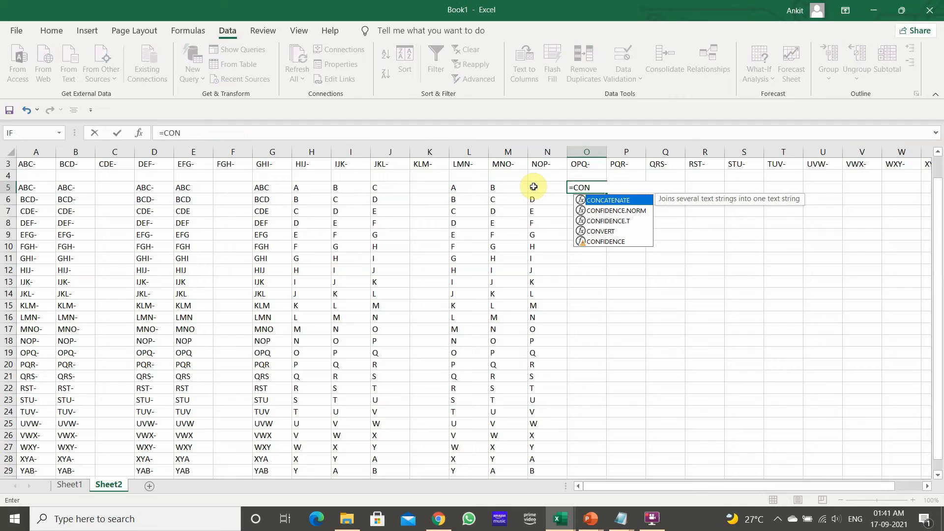
key(Tab)
key(Left)
key(Left)
key(Left)
text(,)
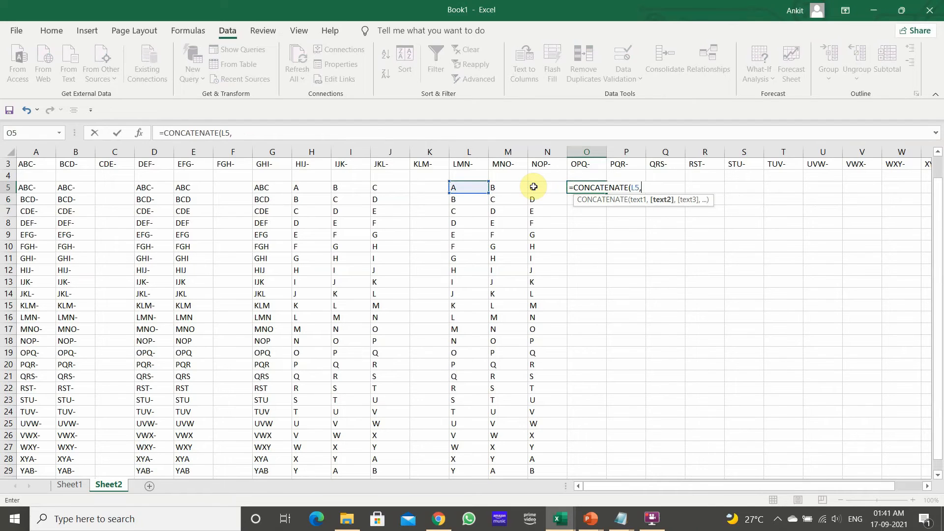
key(Left)
key(Left)
key(Left)
key(Right)
text(,)
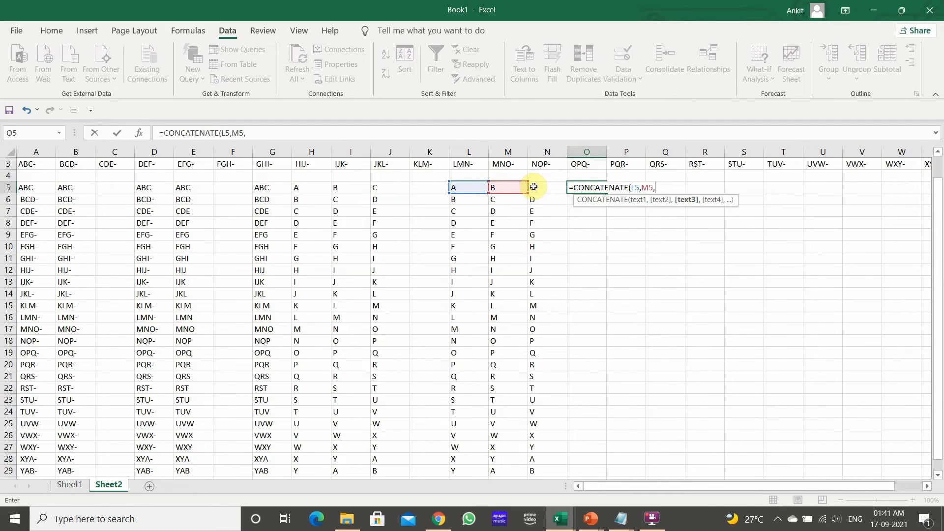
key(Left)
text())
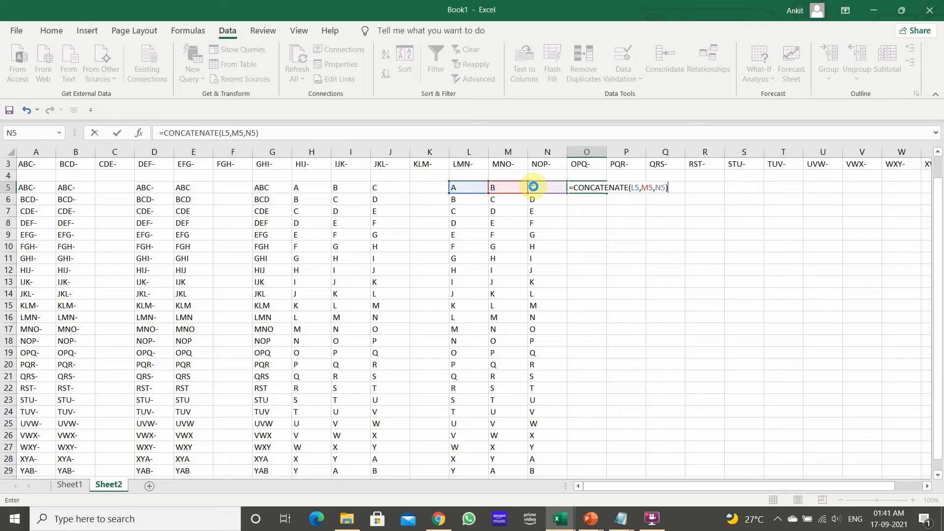
key(Return)
Fill the CONCATENATE formula down column O to row 29 and check the copied formulas
key(Left)
key(ctrl+Down)
key(Right)
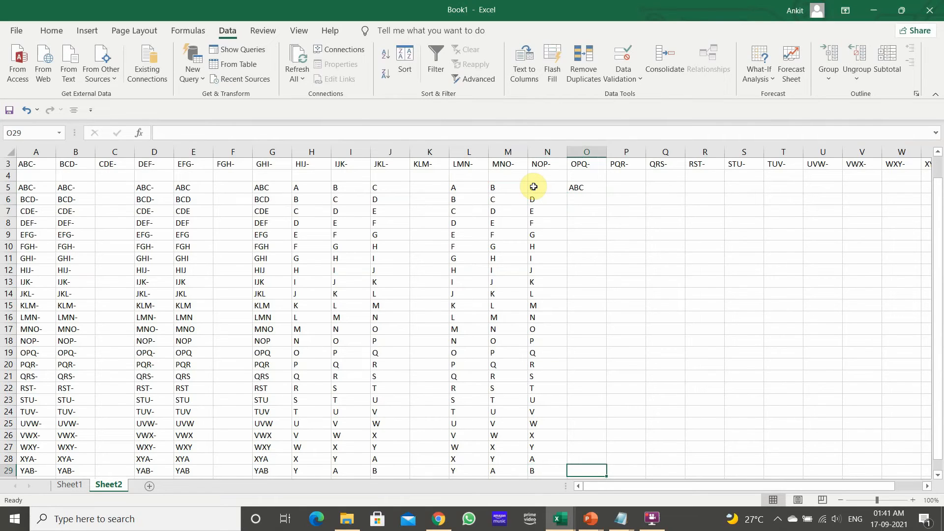
click(575, 187)
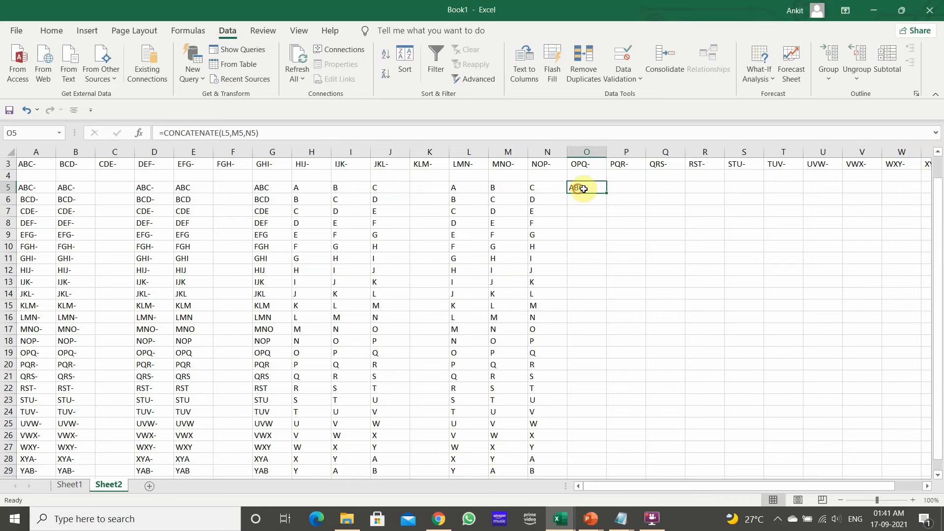
drag(606, 193, 606, 194)
double_click(606, 194)
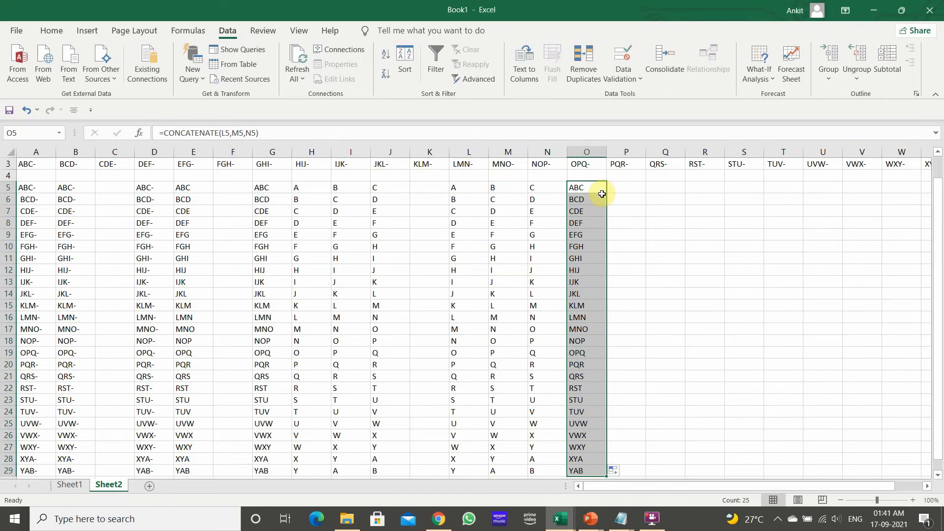
click(639, 211)
click(586, 191)
key(Down)
key(Down)
key(Down)
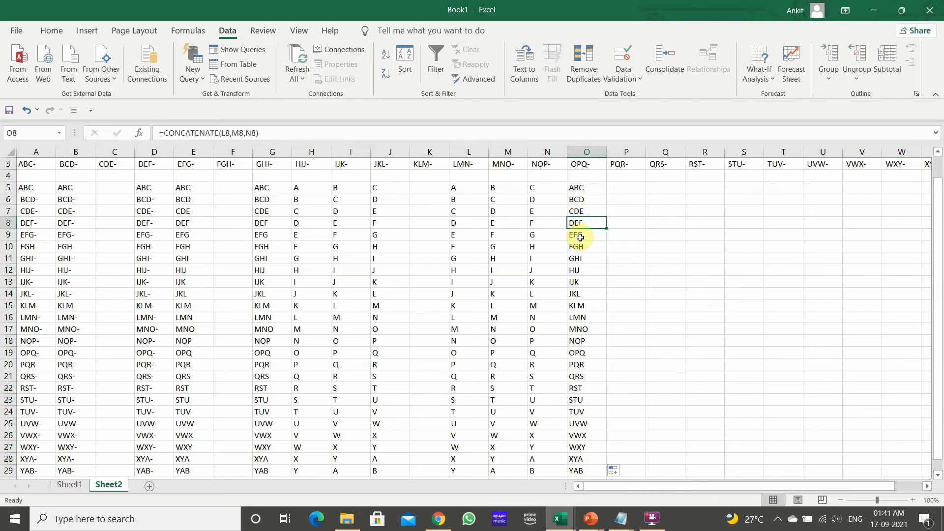
Copy the joined text in O5:O29 and paste it as values starting at Q5
click(590, 191)
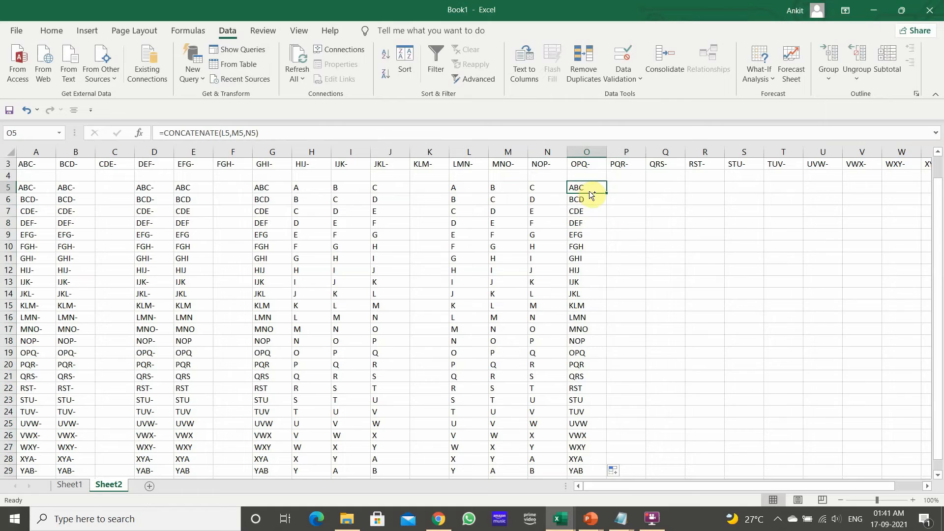
key(ctrl+shift+Down)
right_click(589, 191)
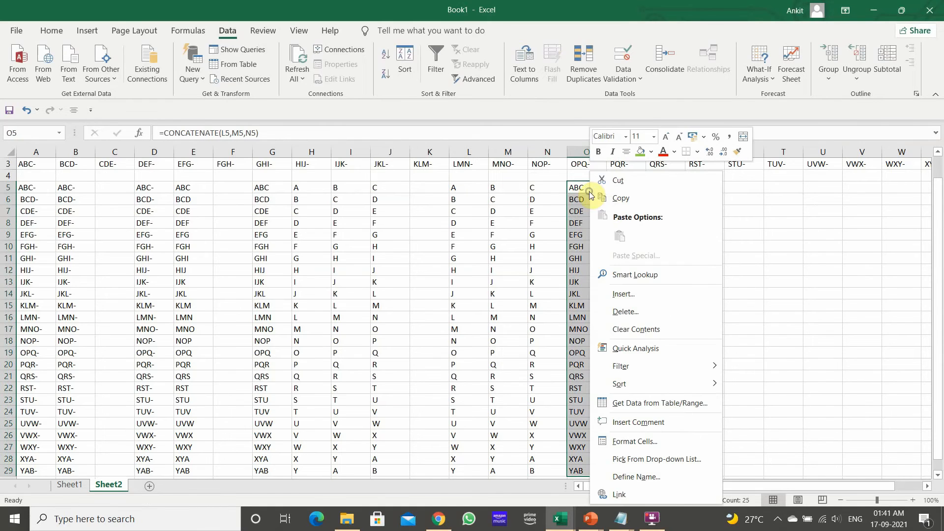
click(615, 198)
right_click(657, 188)
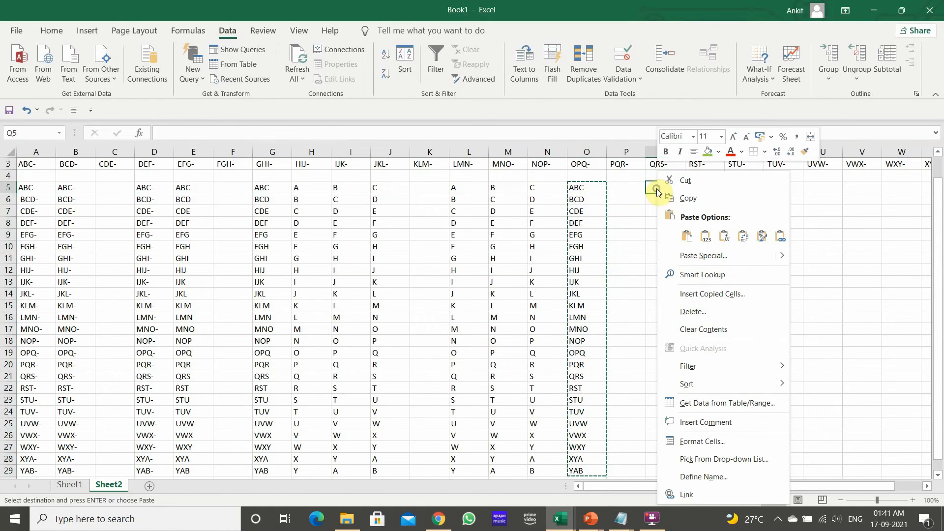
click(707, 238)
Enter the formula =LOWER(Q5) in R5 to convert the text to lowercase and fill it down column R
click(701, 185)
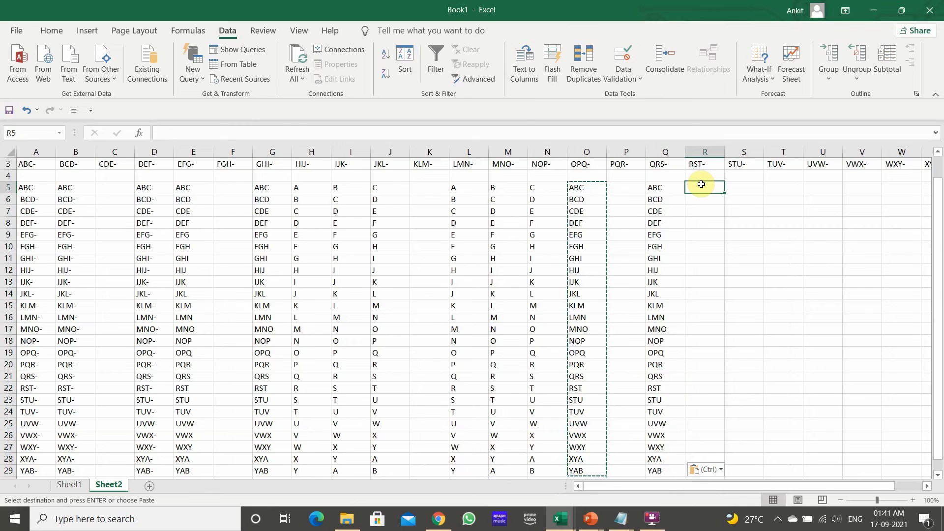
text(=)
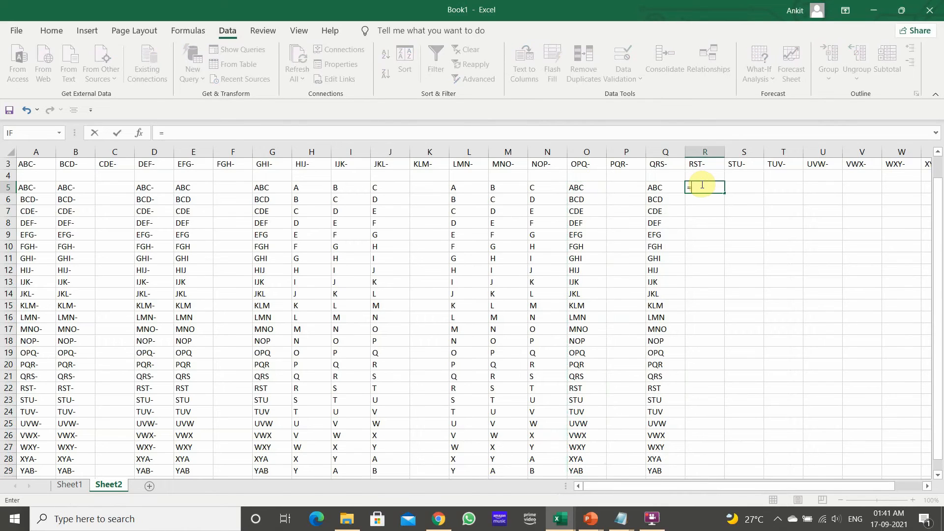
text(LO)
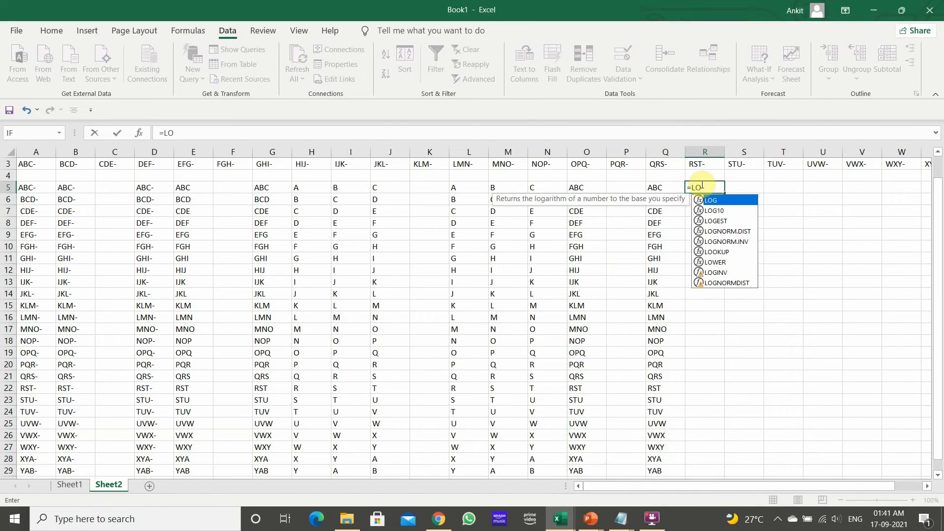
text(WER()
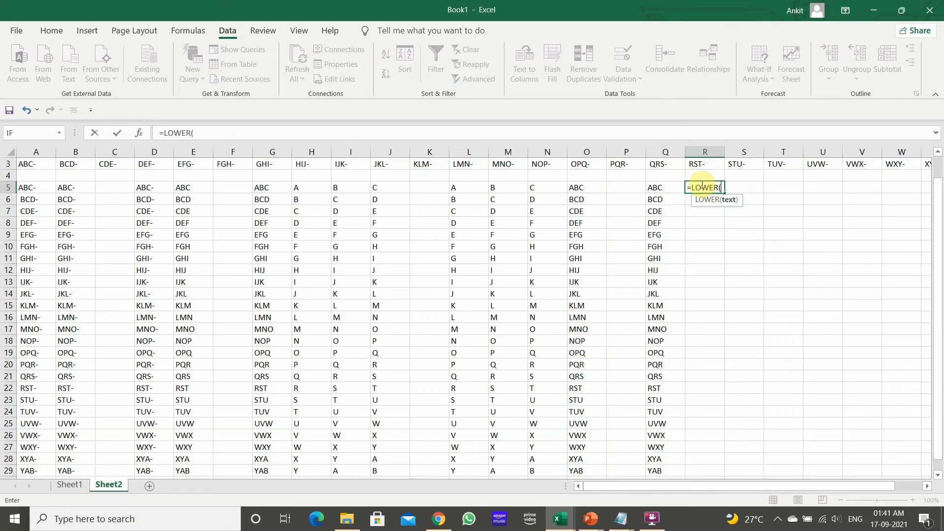
key(Left)
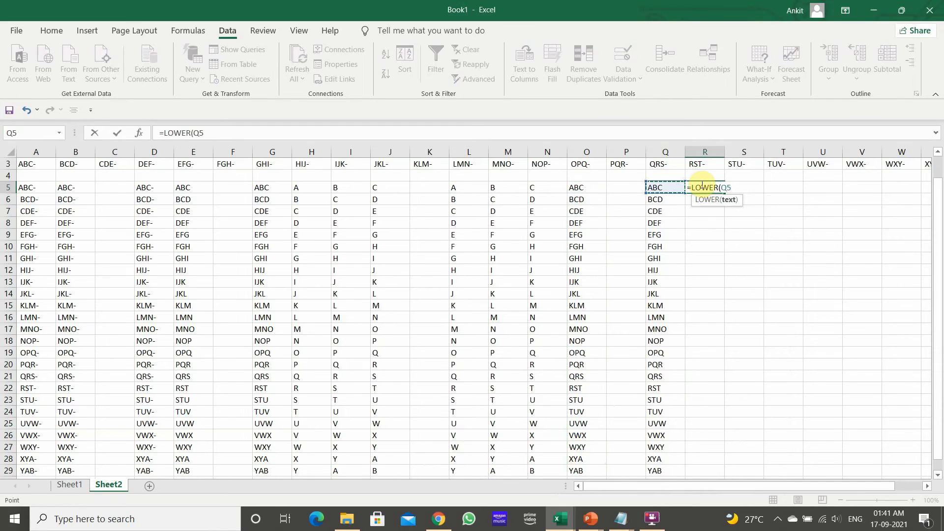
text())
key(Return)
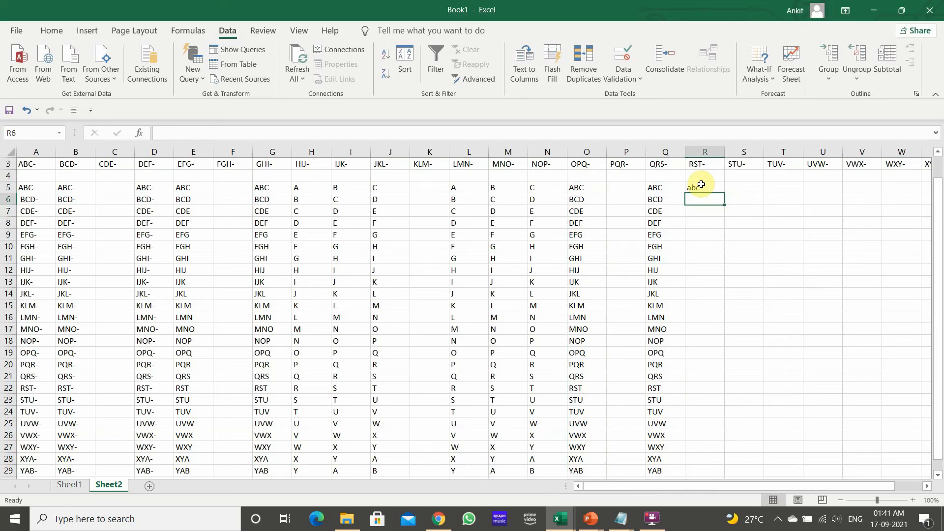
click(701, 186)
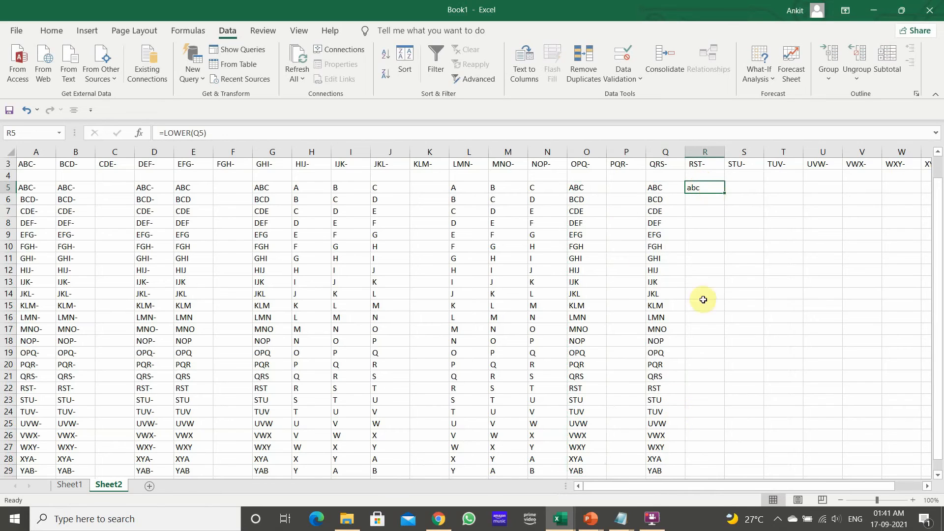
double_click(724, 193)
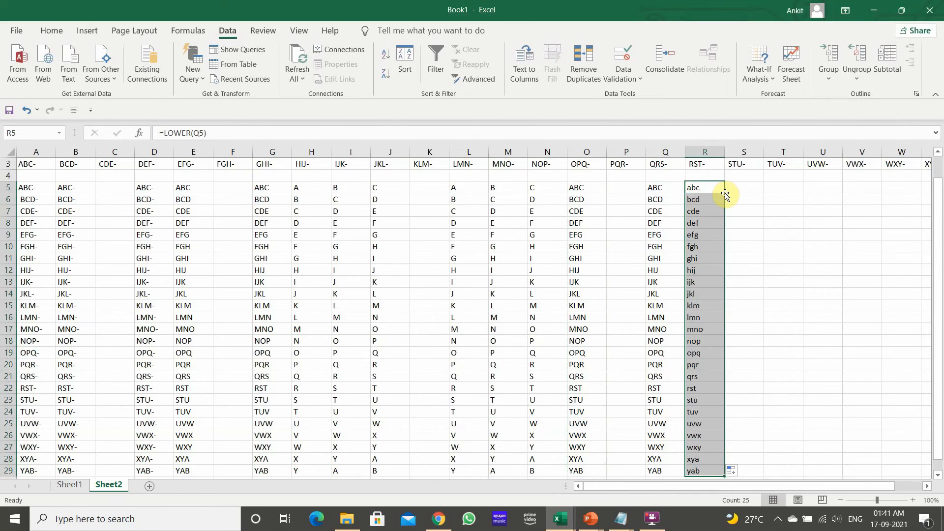
click(708, 258)
click(691, 459)
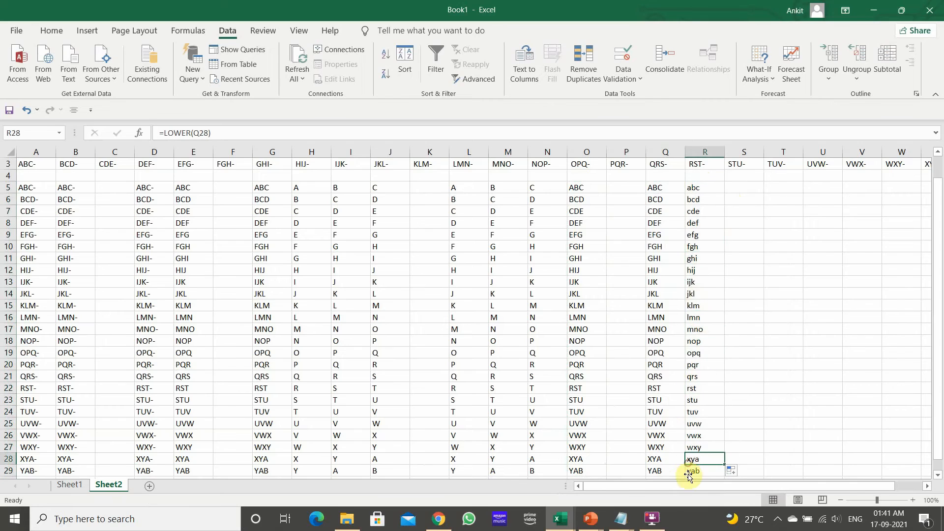
Enter the formula =PROPER(Q5) in S5 to capitalise the first letter of the joined text
click(750, 187)
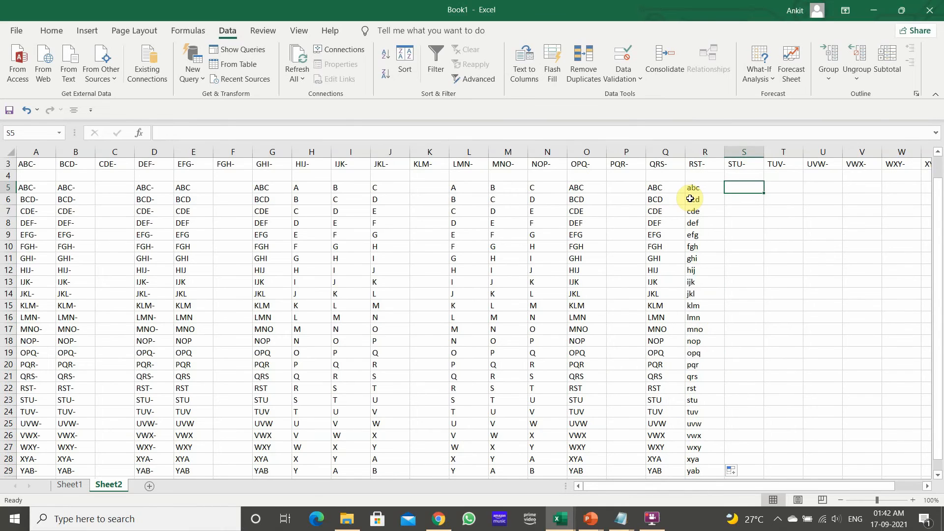
text(=PROP)
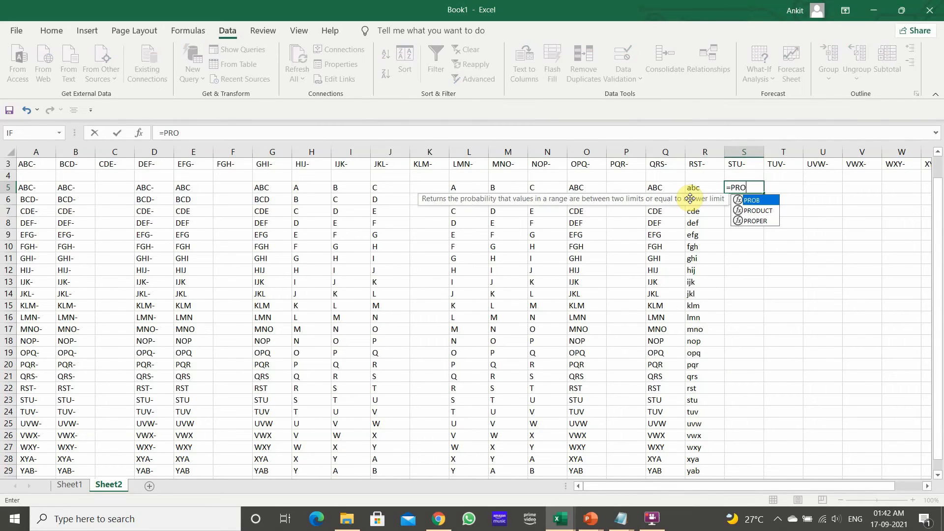
key(Tab)
key(Left)
key(Left)
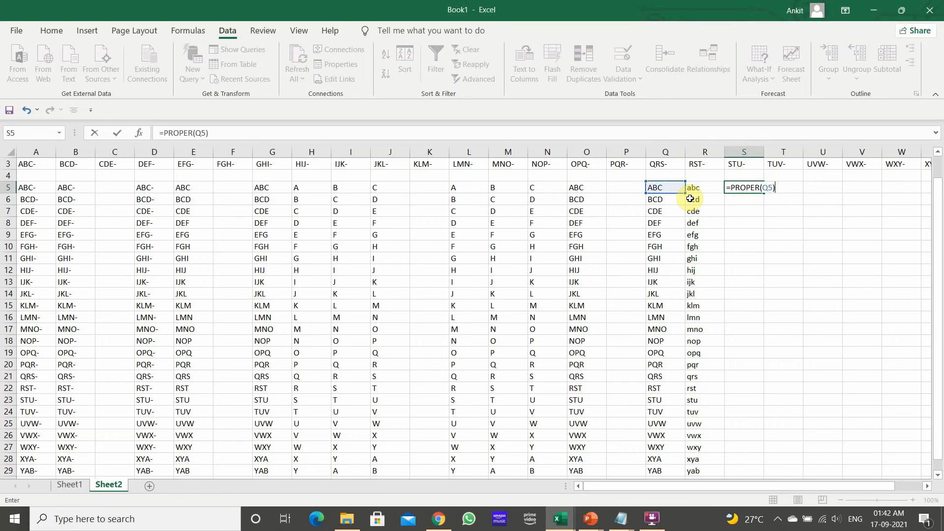
key(Return)
Fill the PROPER formula down column S to row 29 and check the copied formulas
click(690, 199)
key(ctrl+Down)
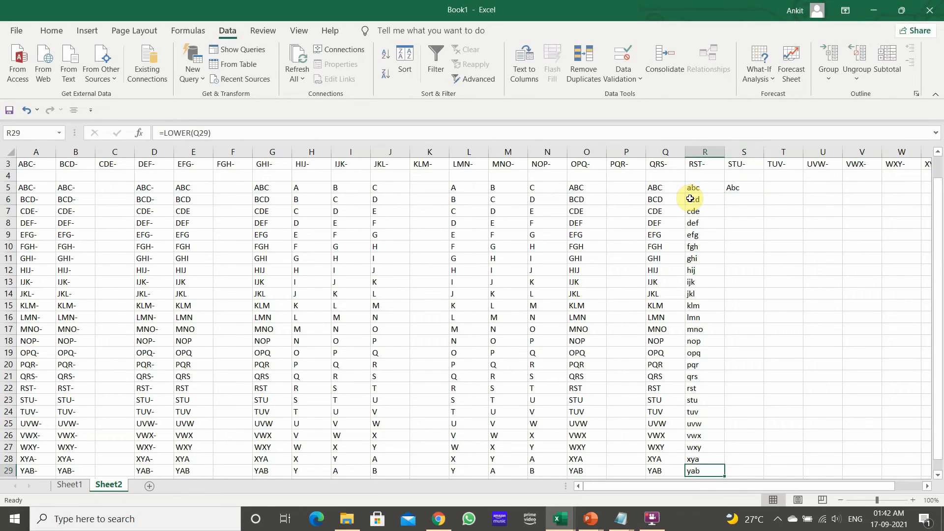
click(732, 187)
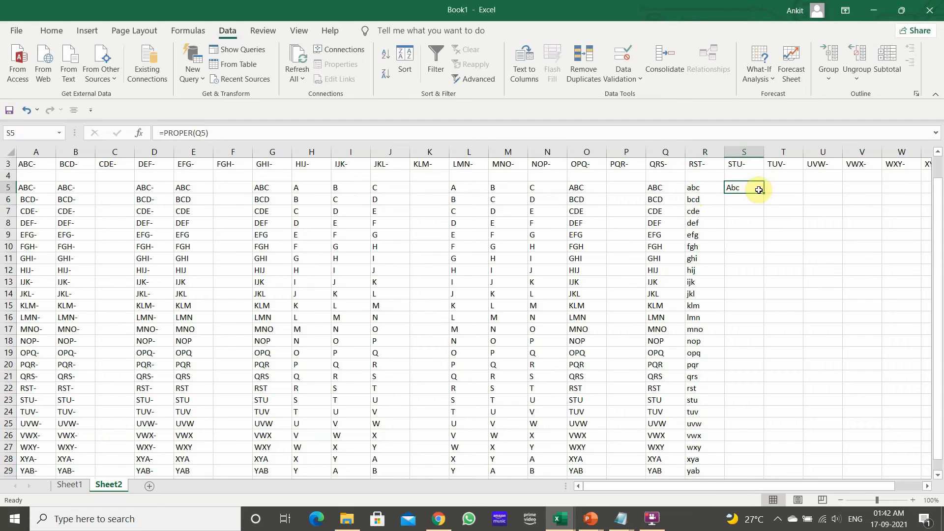
double_click(763, 192)
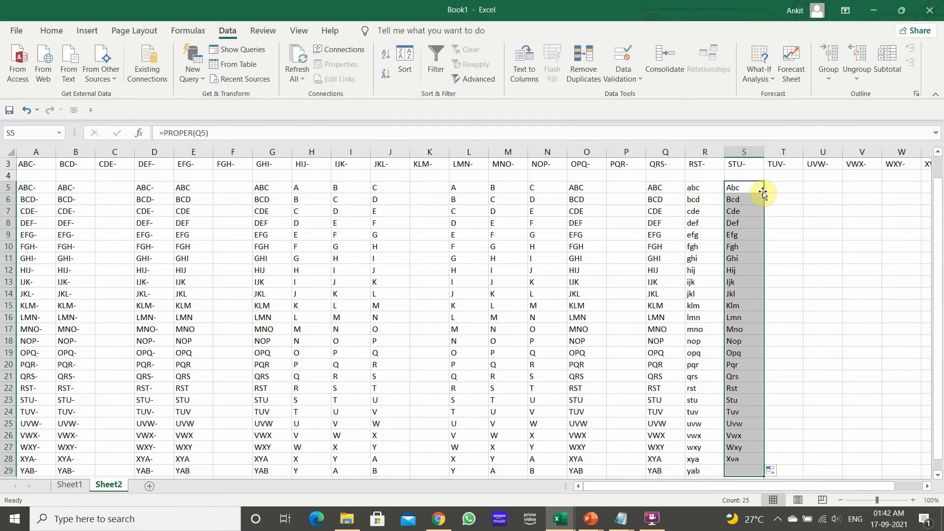
click(754, 248)
click(753, 187)
click(738, 282)
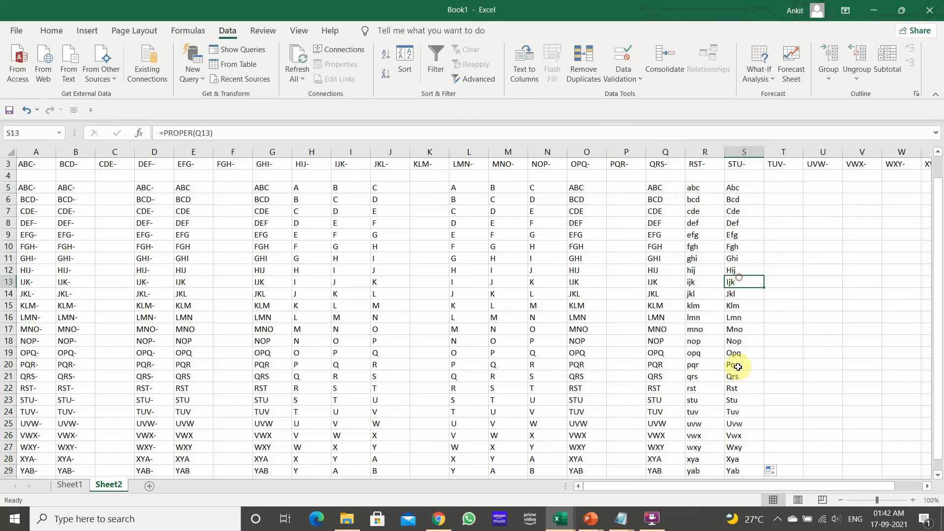
Copy the lowercase text in R5:R29 and paste it as values starting at U5
click(713, 193)
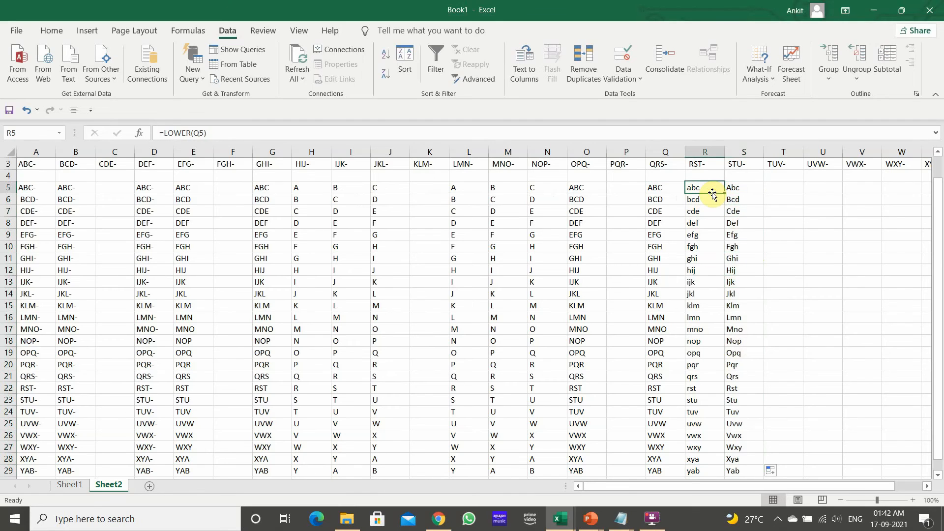
key(ctrl+shift+Down)
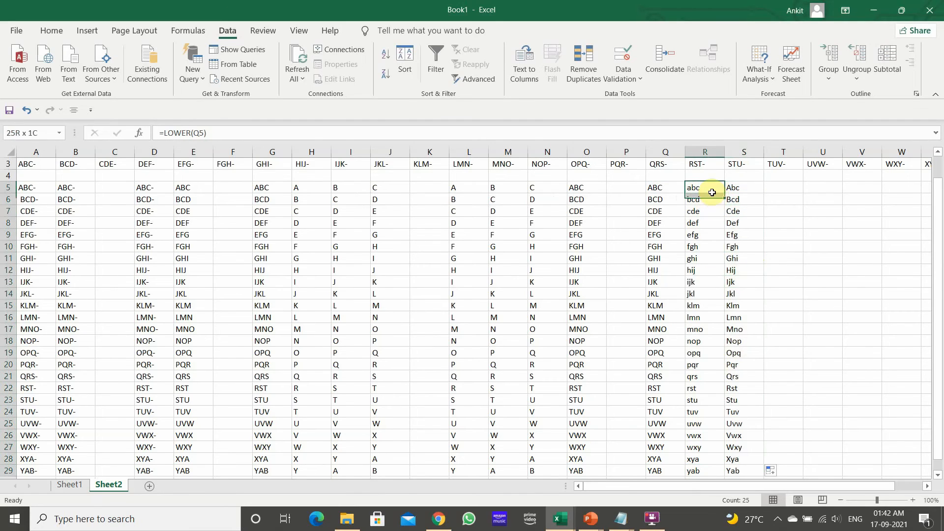
key(ctrl+c)
key(Right)
key(Right)
key(Right)
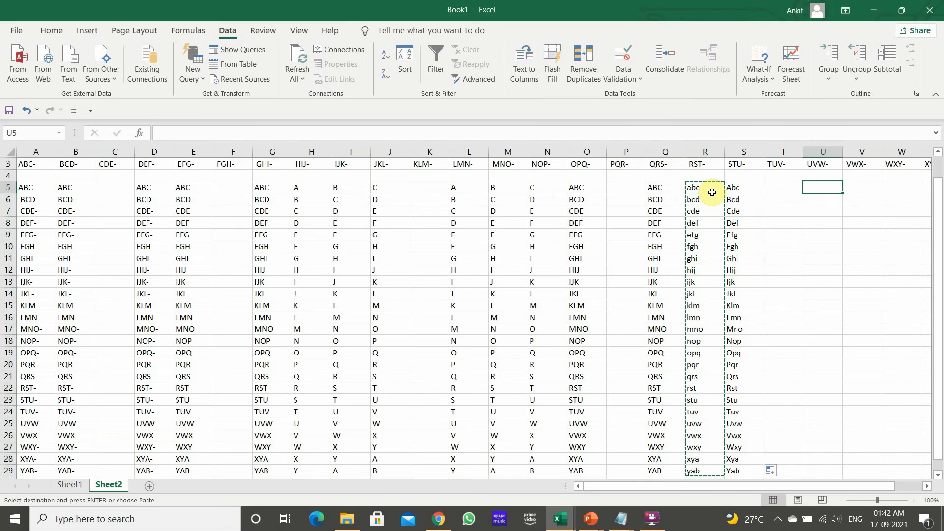
key(shift+F10)
click(733, 237)
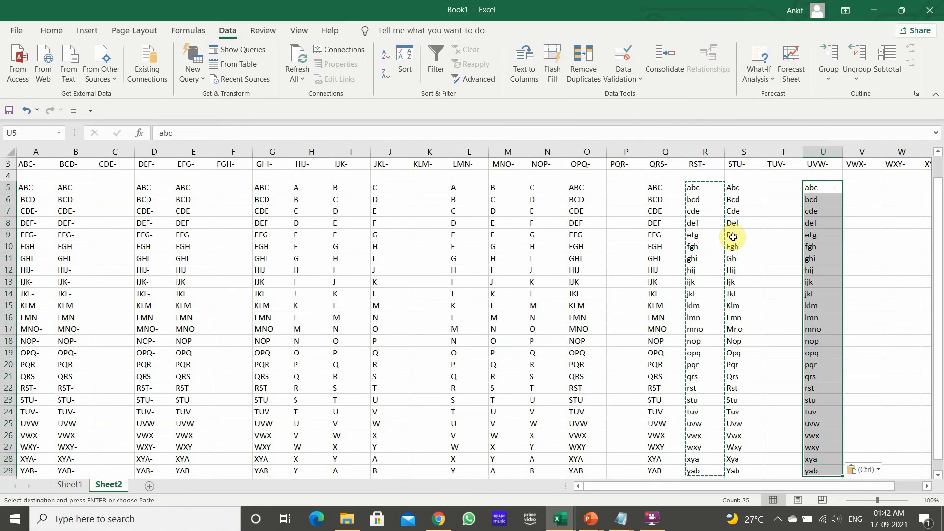
click(833, 246)
click(818, 375)
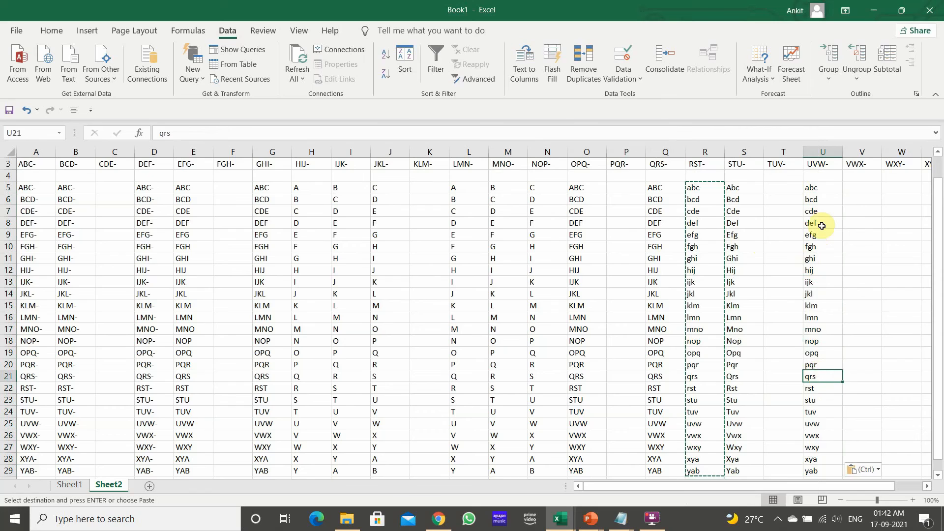
click(820, 189)
Enter the formula =UPPER(U5) in V5 to convert the text to uppercase
click(864, 185)
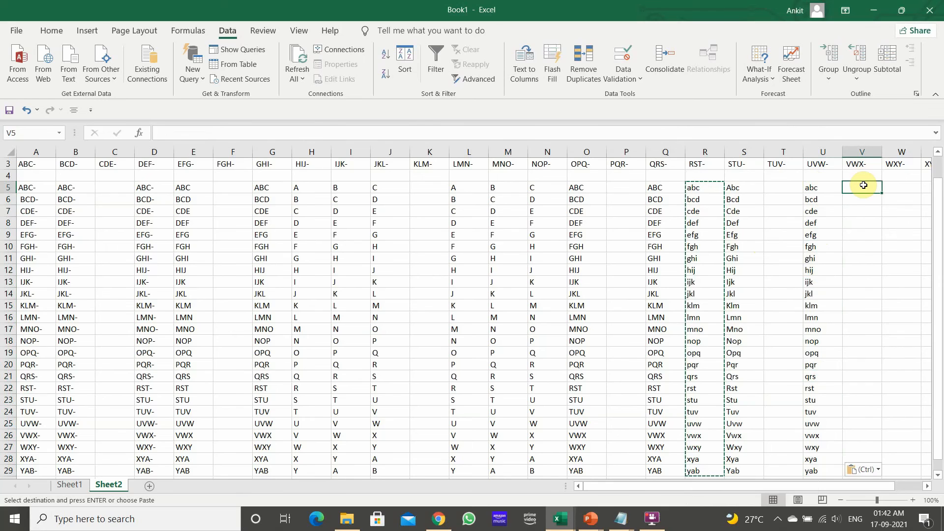
text(=)
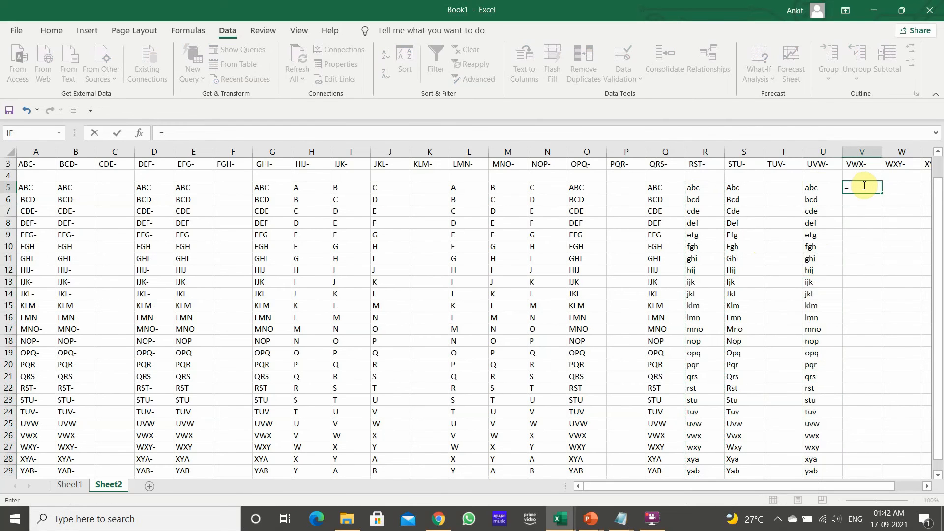
text(U)
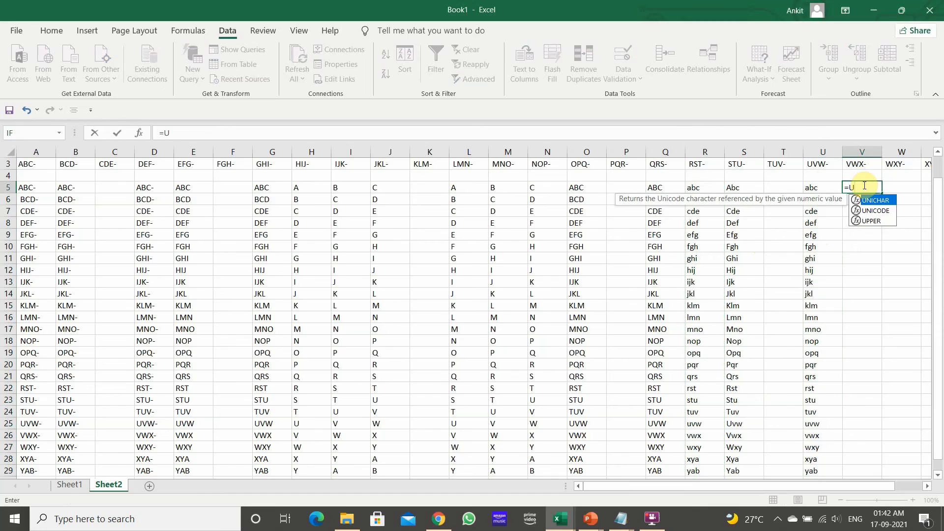
text(PPER)
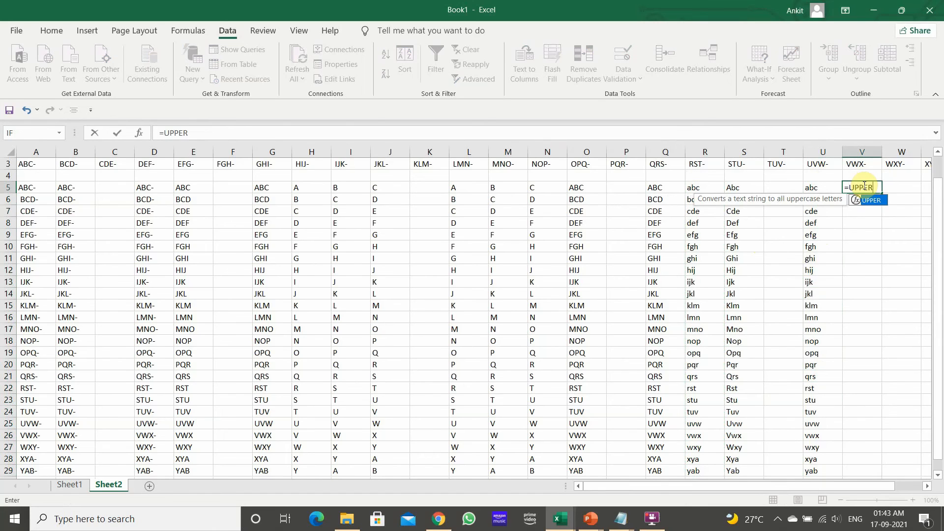
text(()
key(Left)
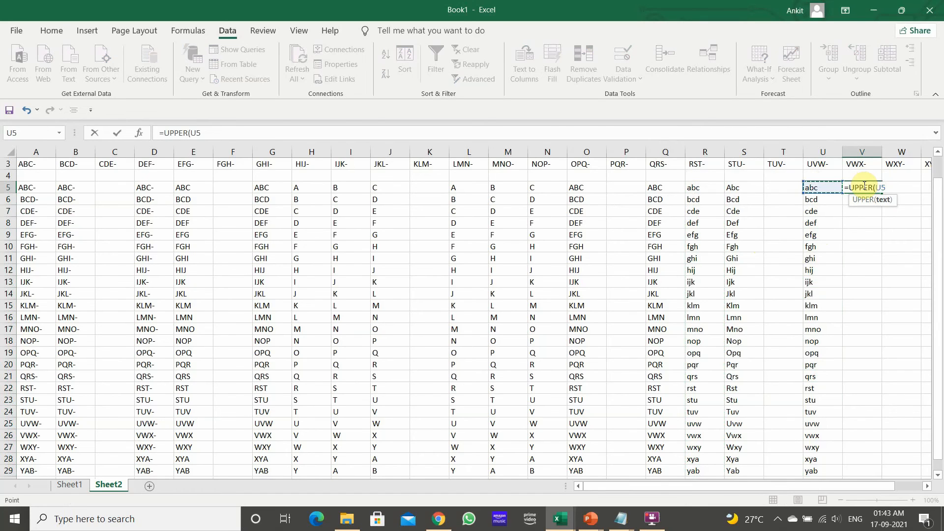
key(Return)
Fill the UPPER formula down column V from V5 to V29
key(Up)
key(Left)
key(ctrl+Down)
key(Right)
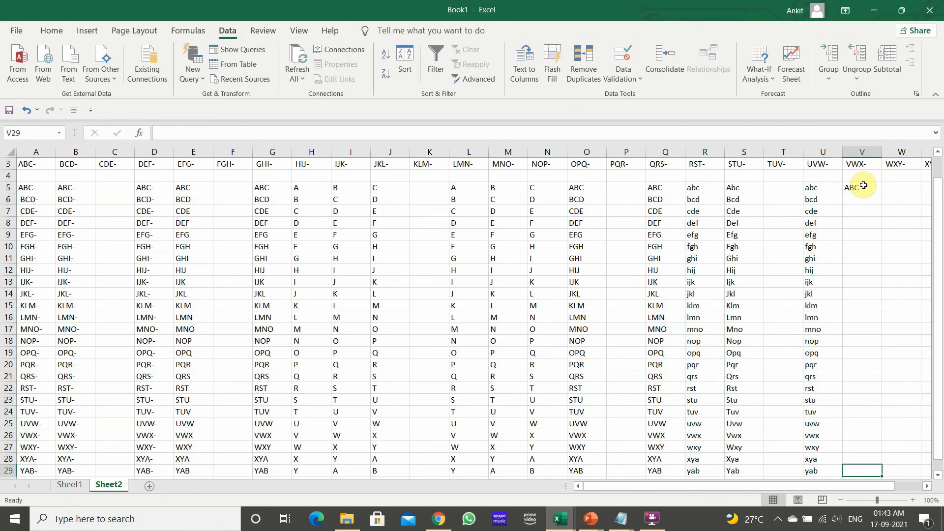
key(ctrl+shift+Up)
key(ctrl+d)
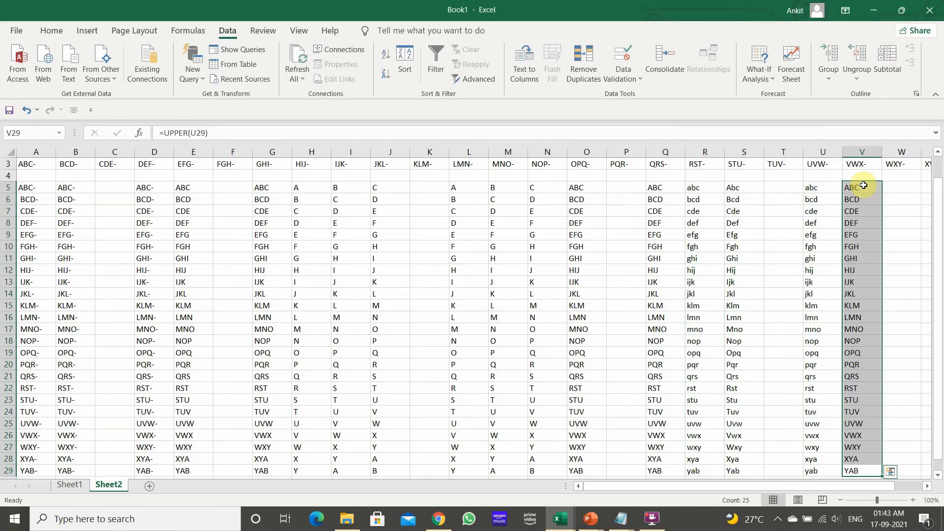
key(Down)
key(ctrl+Up)
key(ctrl+Up)
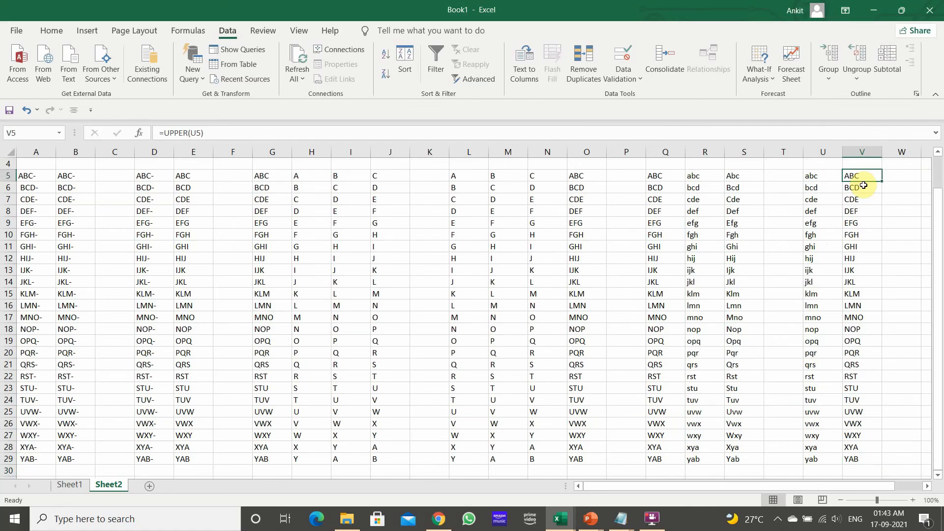
Enter the formula =LEN(V5) in W5 to count the characters in the text
key(Right)
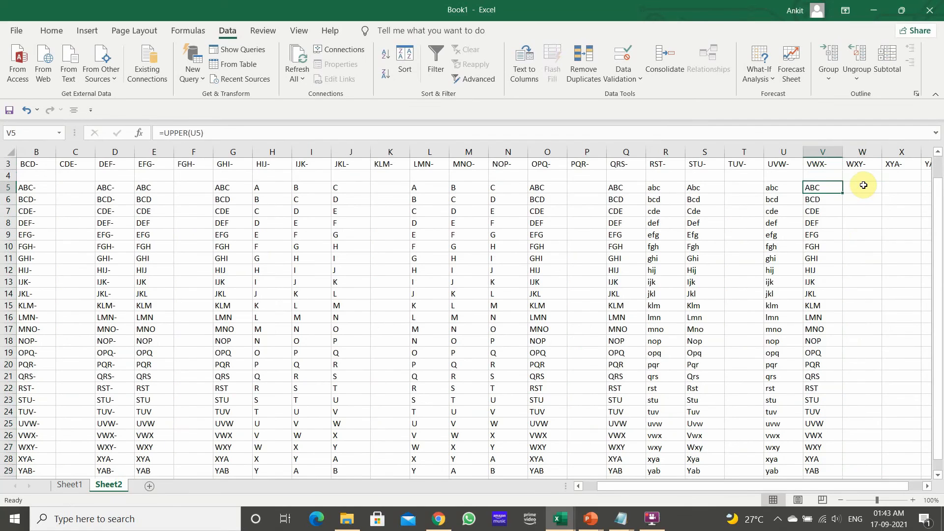
key(Right)
key(Right)
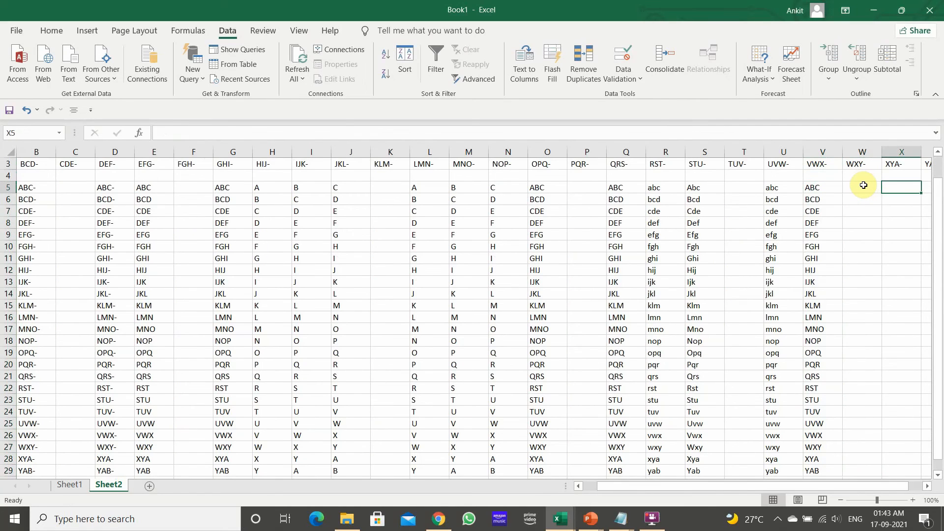
key(Left)
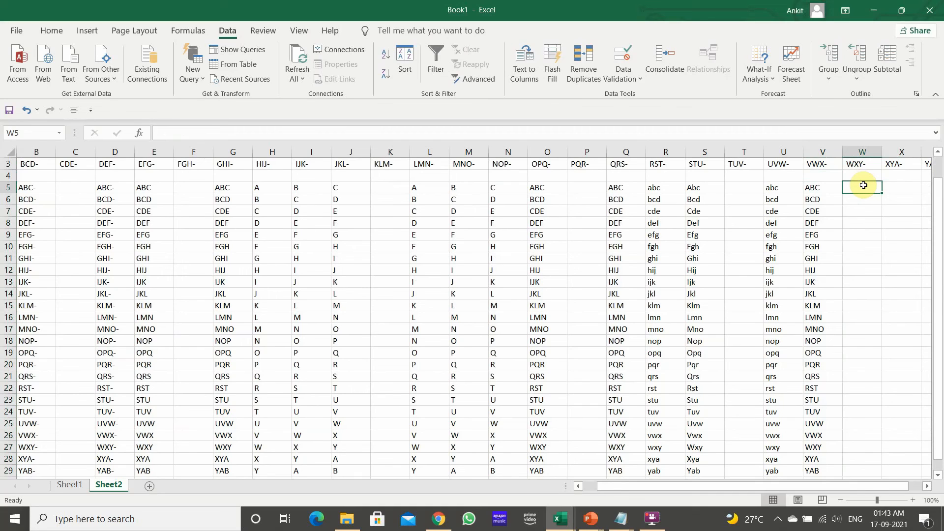
text(=len)
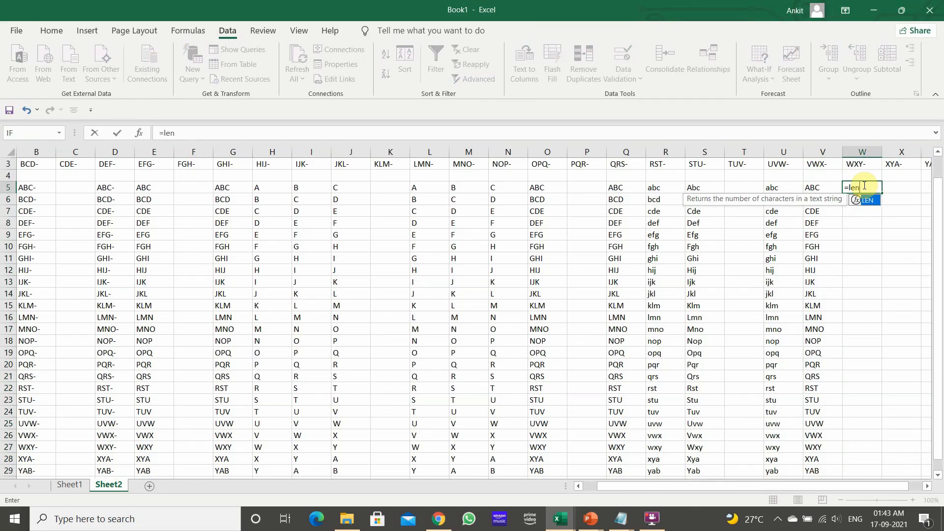
key(Tab)
key(Left)
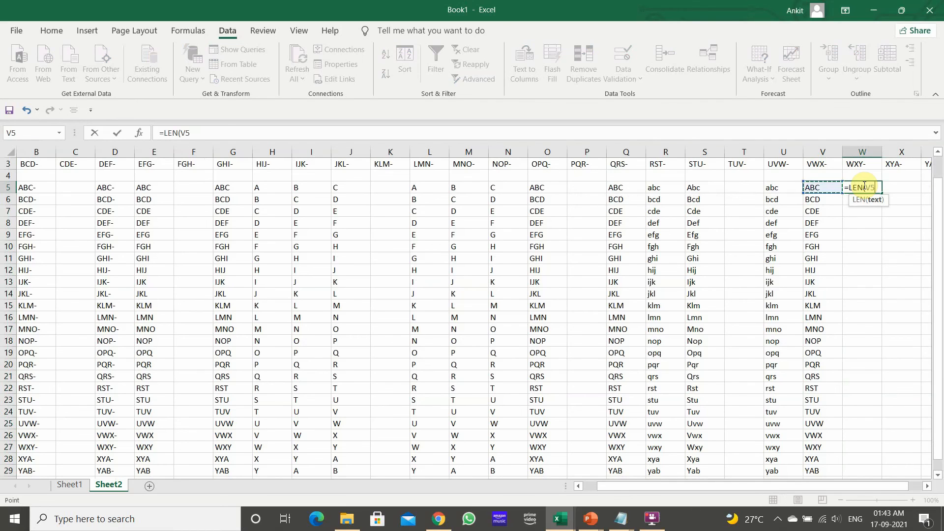
key(Return)
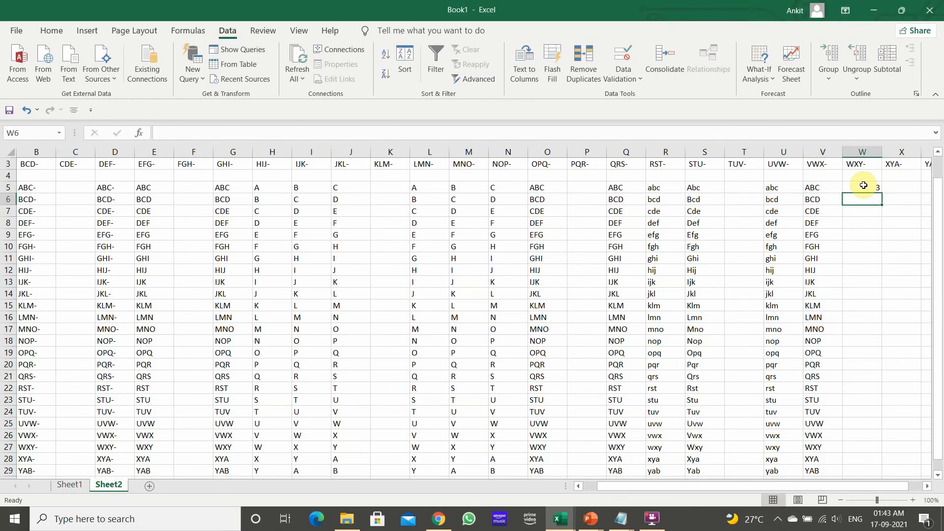
Type a sample first name into cell Y7 as test text for LEN
key(Down)
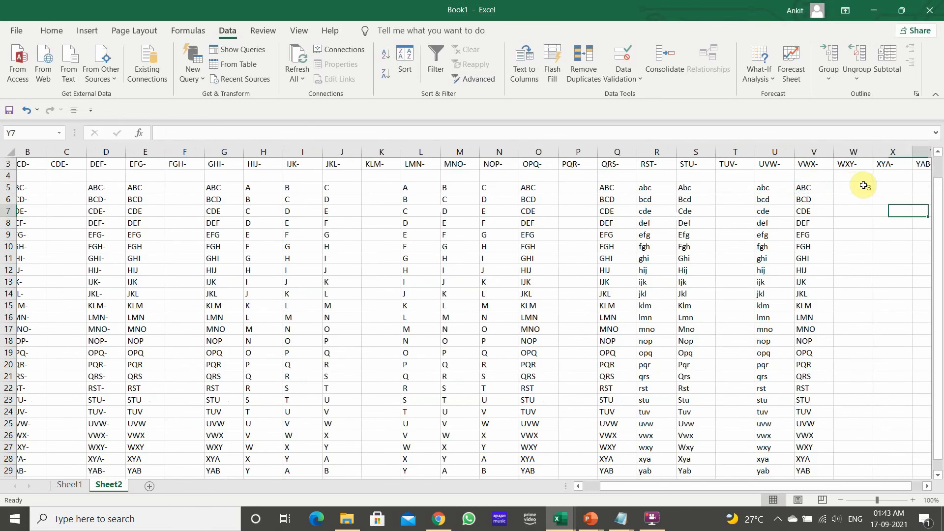
key(Right)
key(Right)
text(r)
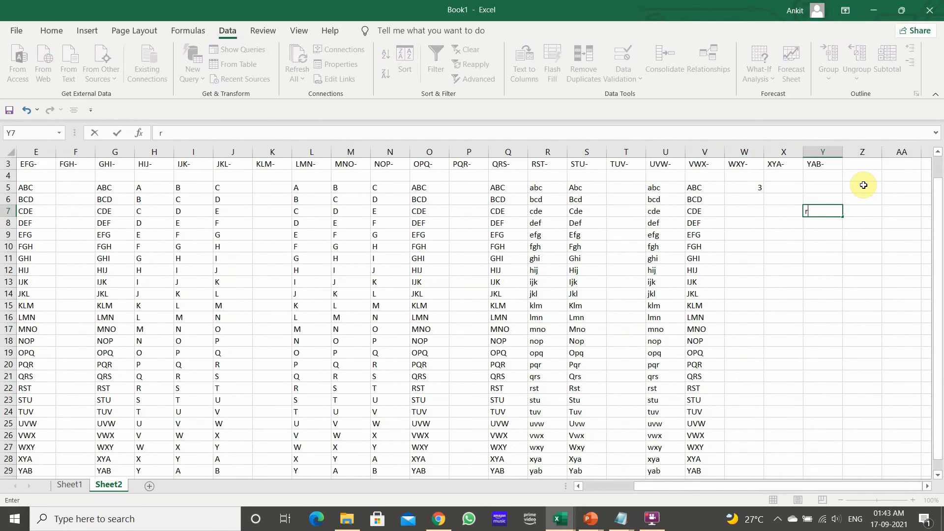
text(obert)
key(Return)
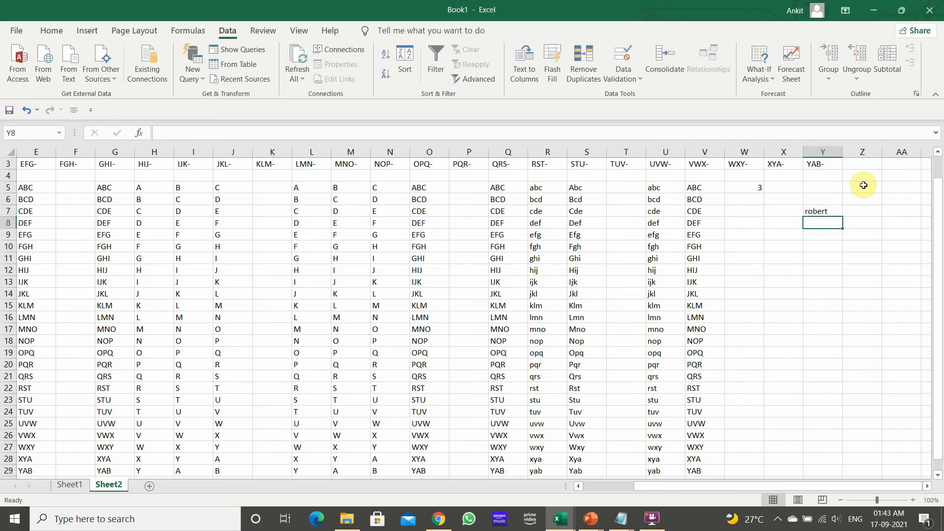
Enter the formula =LEN(Y7) in Z7 to count the sample name's characters
key(Up)
key(Right)
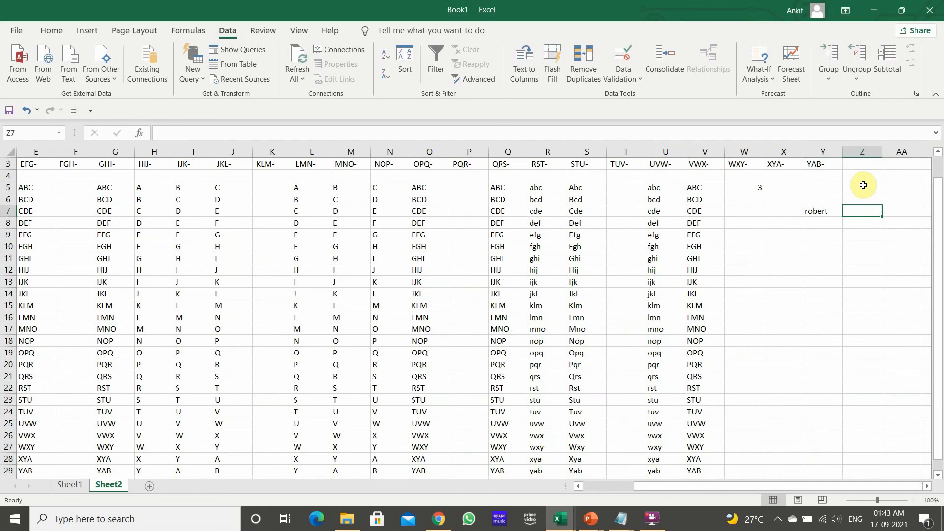
text(=len)
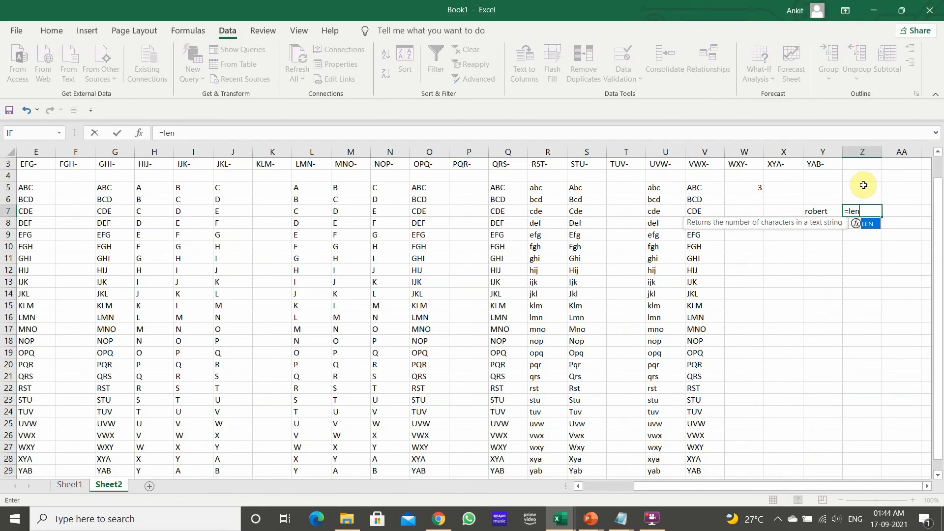
text(()
key(Left)
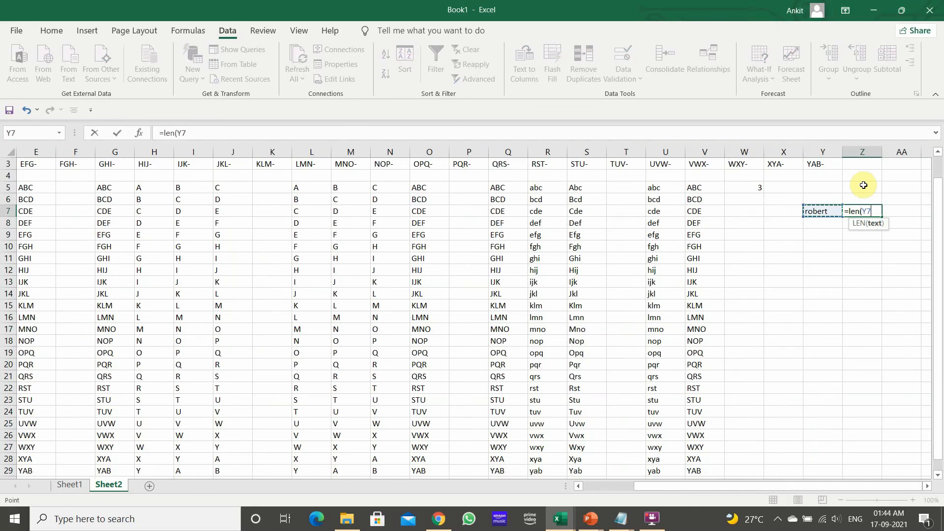
key(Return)
click(871, 211)
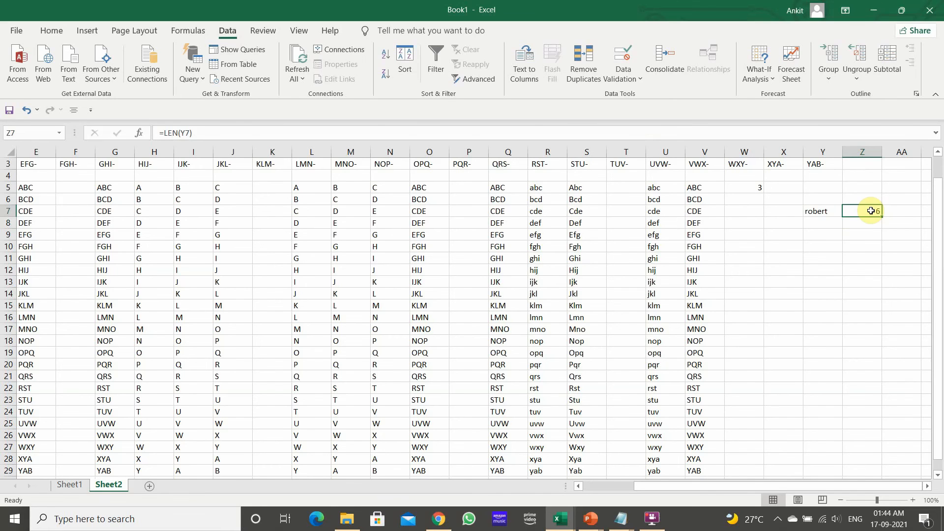
Enter the formula =COUNTA(E5:E29) in Y12 to count the non-empty cells in column E
key(Home)
key(Up)
key(Right)
key(Right)
key(Right)
key(Right)
key(Right)
key(Right)
key(Right)
key(Right)
key(Right)
key(Right)
key(Right)
key(Right)
key(Right)
key(Right)
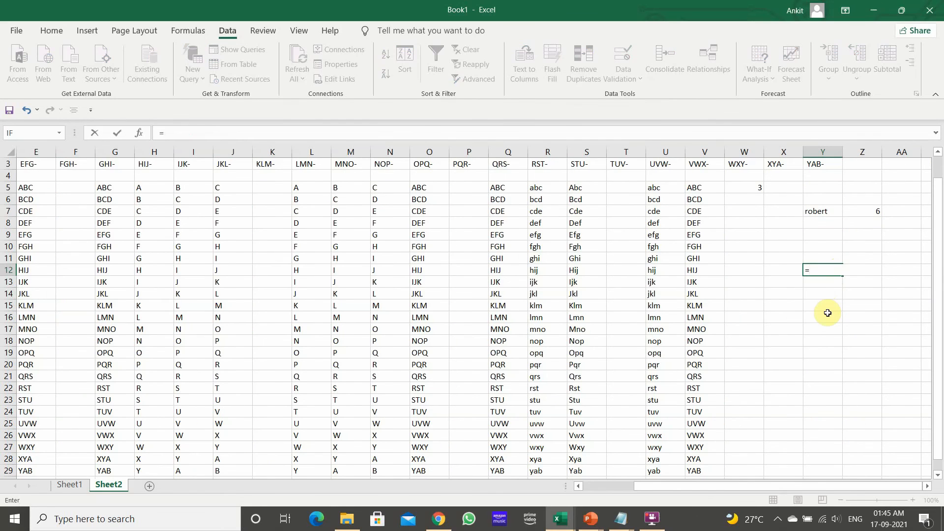
text(count)
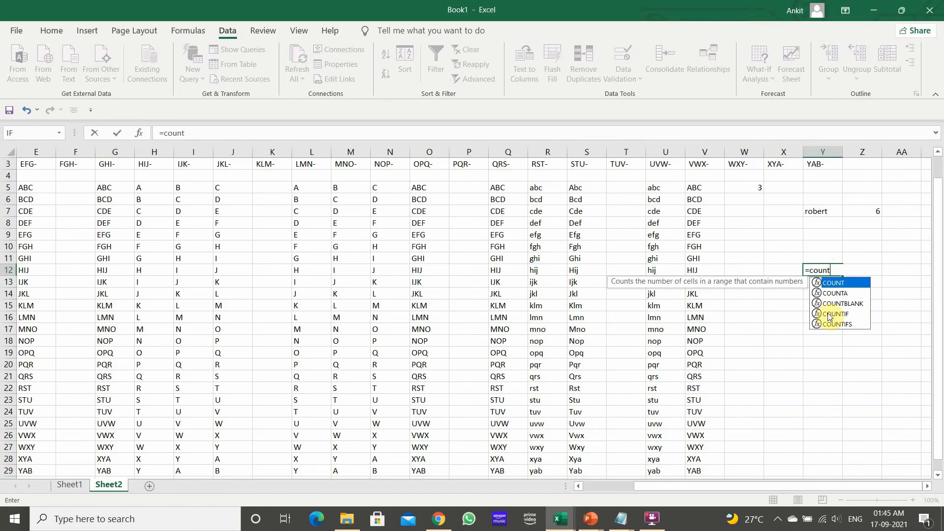
key(Down)
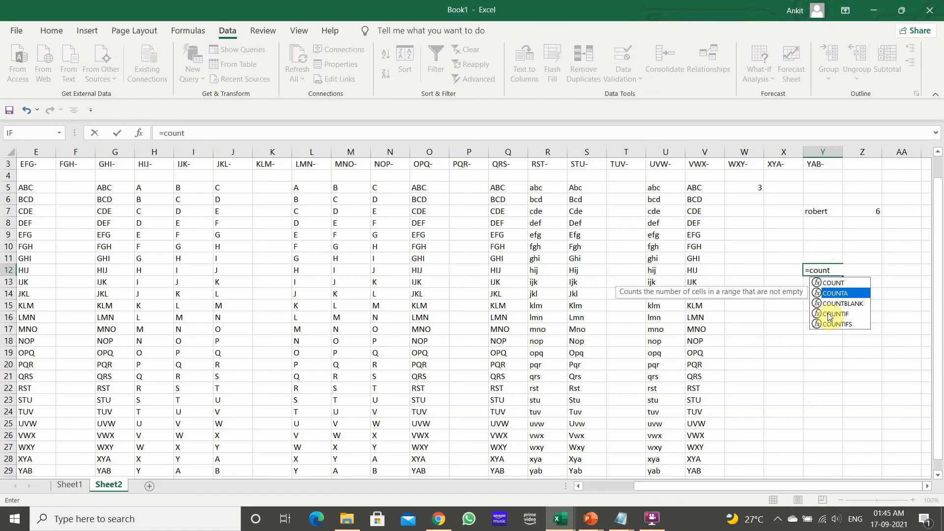
key(Tab)
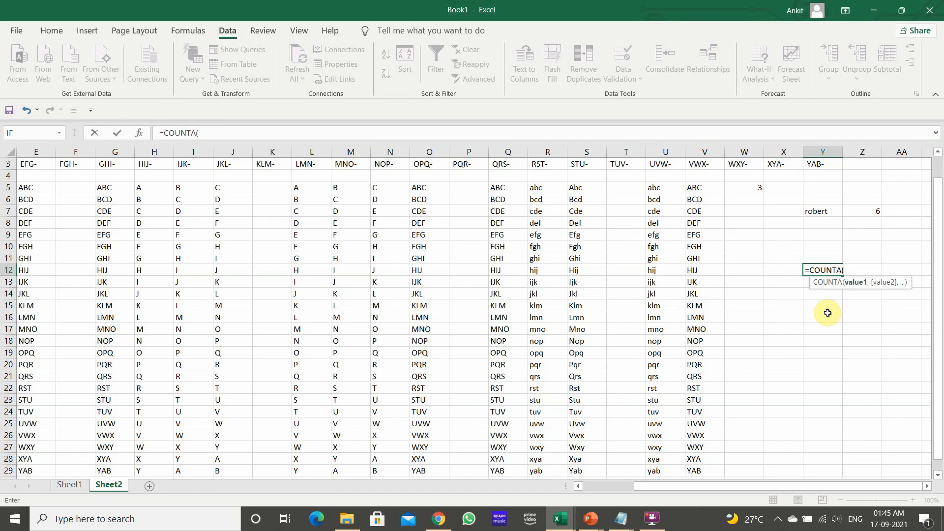
click(31, 186)
drag(33, 218, 38, 447)
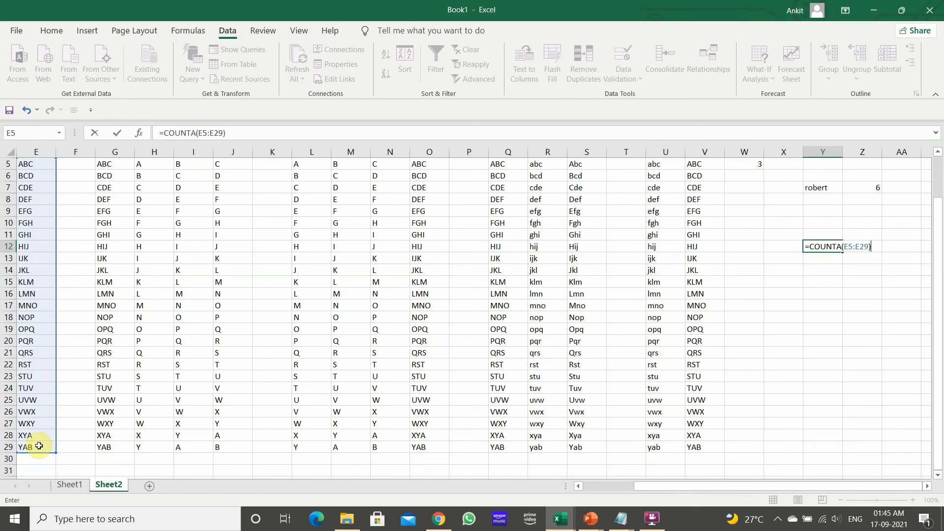
key(Return)
key(Up)
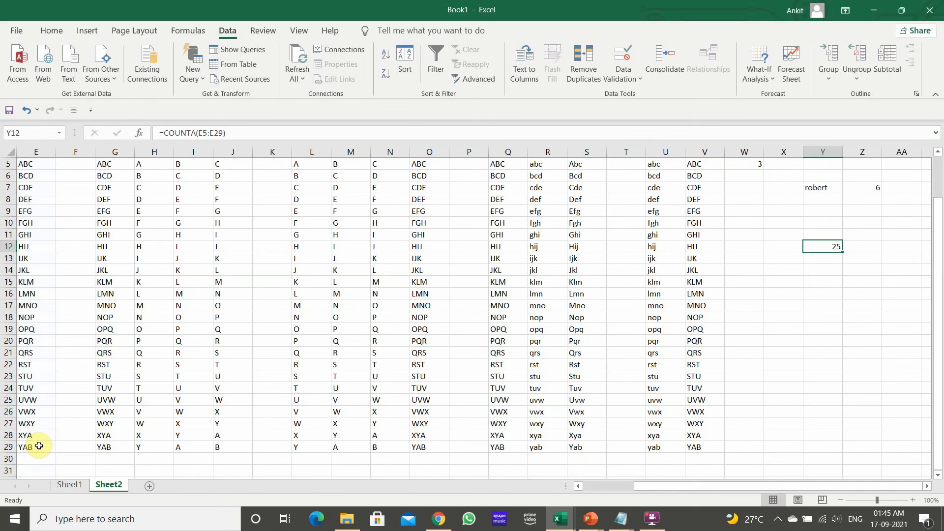